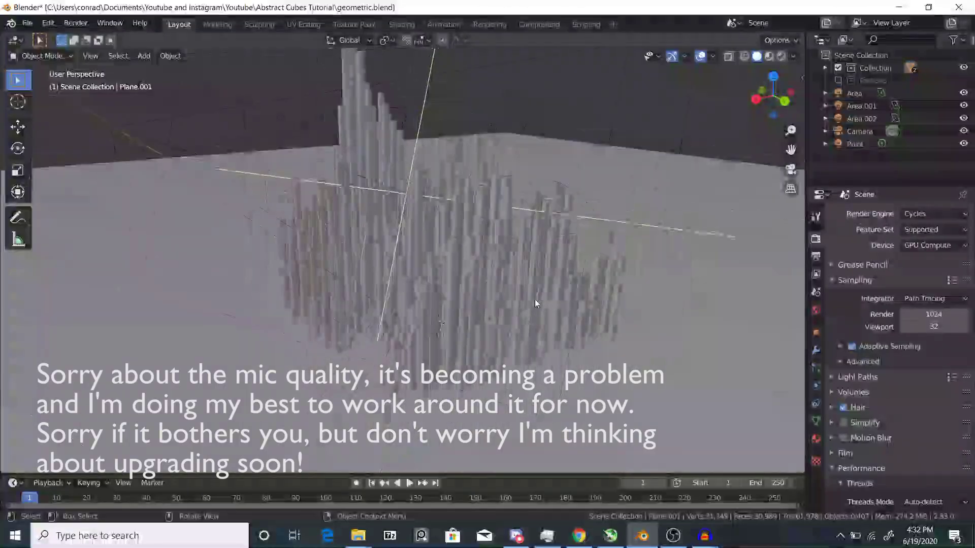
Step: Examine the finished cluster of bars from another angle, through the camera and in rendered shading
{"action": "middle_click_drag", "start_coordinate": [536, 303], "coordinate": [361, 301]}
{"action": "scroll", "coordinate": [361, 301], "scroll_direction": "up", "scroll_amount": 4}
{"action": "scroll", "coordinate": [359, 297], "scroll_direction": "down", "scroll_amount": 3}
{"action": "key", "text": "KP_0"}
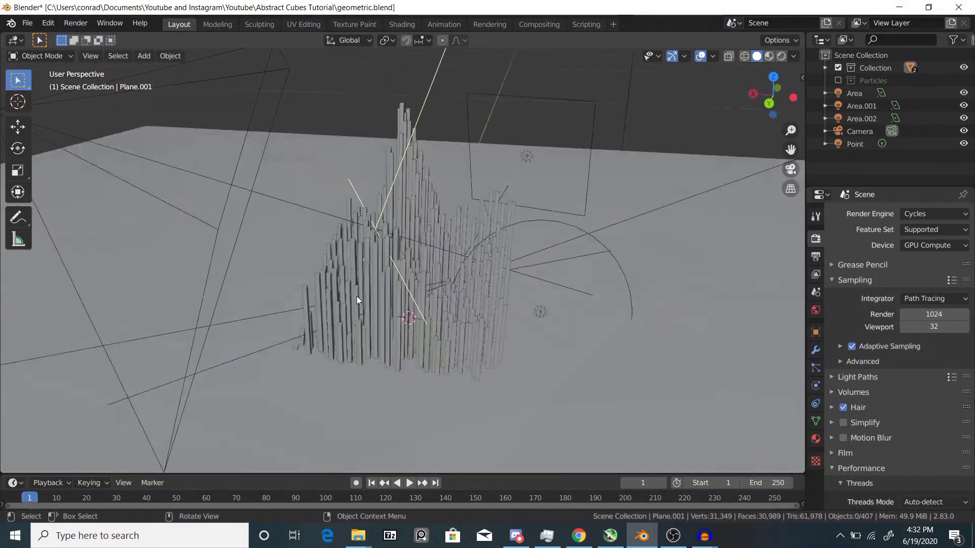
{"action": "key", "text": "z"}
{"action": "left_click", "coordinate": [410, 167]}
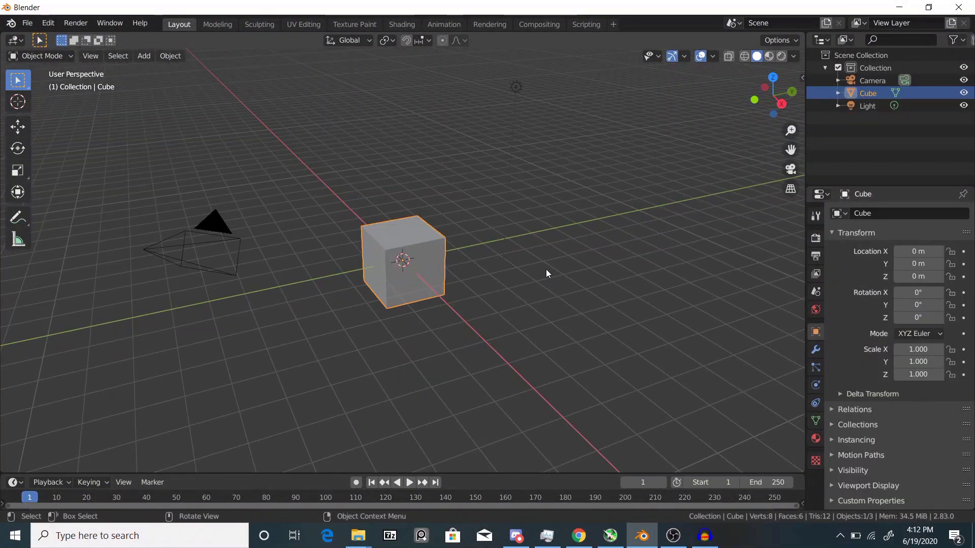
Step: Delete the default camera and light, leaving only the cube in the scene
{"action": "left_click", "coordinate": [226, 233]}
{"action": "left_click", "coordinate": [519, 86], "text": "shift"}
{"action": "key", "text": "x"}
{"action": "left_click", "coordinate": [516, 95]}
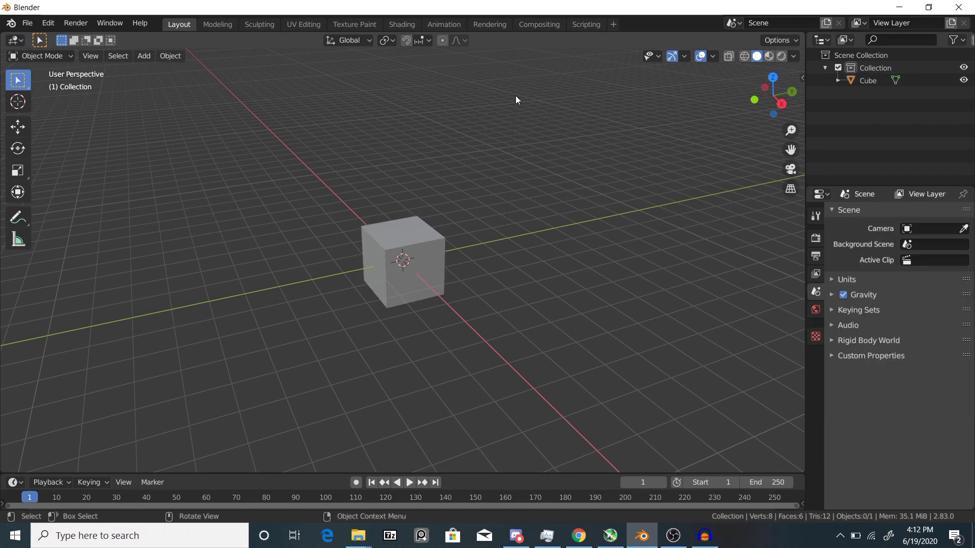
Step: Stretch the cube's mesh along Z in Edit Mode by a factor of about 116 to form a thin, tall bar
{"action": "left_click", "coordinate": [414, 230]}
{"action": "middle_click_drag", "start_coordinate": [624, 236], "coordinate": [516, 255]}
{"action": "scroll", "coordinate": [516, 255], "scroll_direction": "up", "scroll_amount": 5}
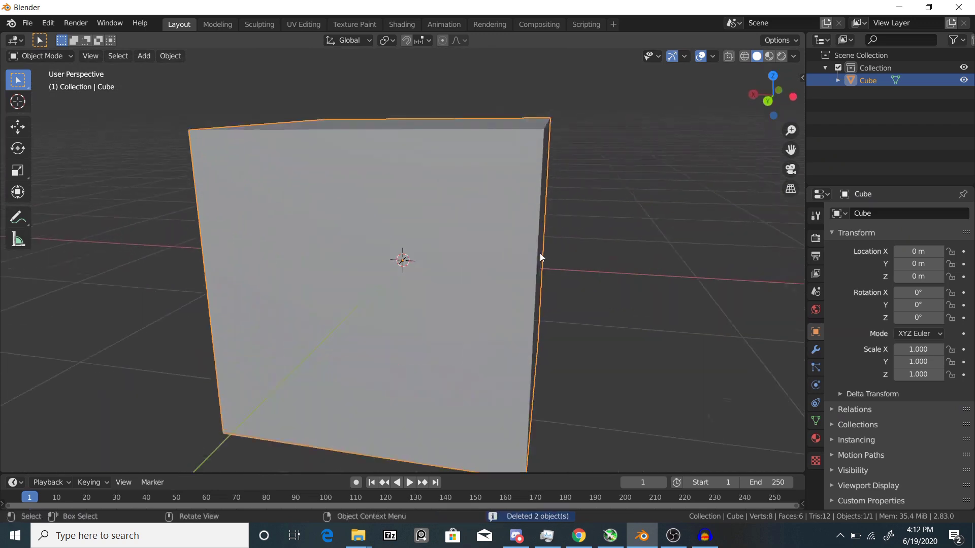
{"action": "scroll", "coordinate": [468, 266], "scroll_direction": "down", "scroll_amount": 10}
{"action": "key", "text": "Tab"}
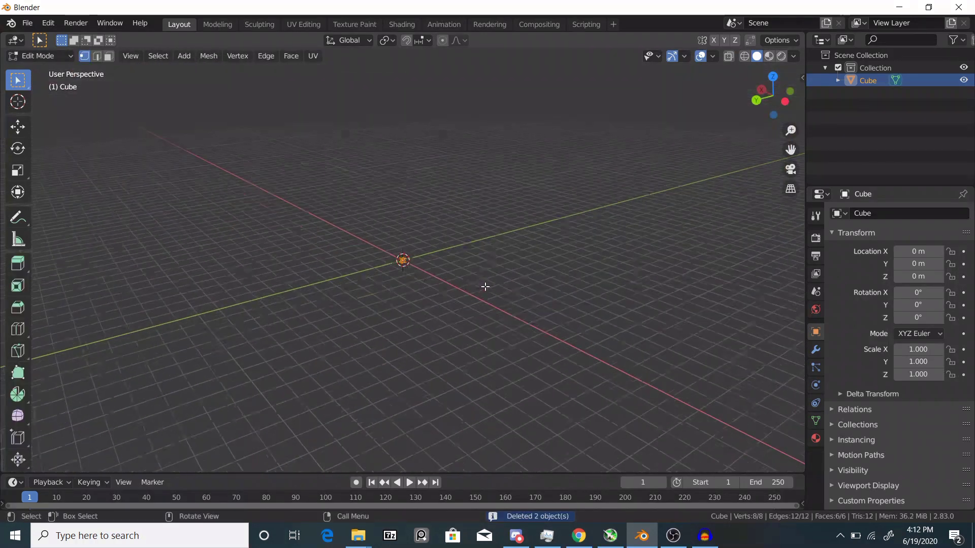
{"action": "key", "text": "s"}
{"action": "key", "text": "z"}
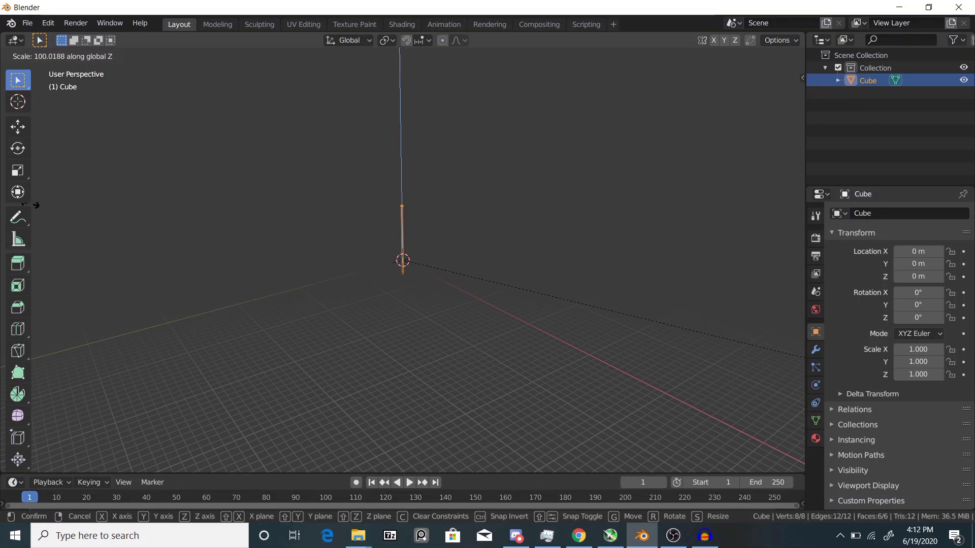
{"action": "left_click", "coordinate": [593, 457]}
{"action": "scroll", "coordinate": [562, 355], "scroll_direction": "up", "scroll_amount": 6}
{"action": "middle_click_drag", "start_coordinate": [528, 360], "coordinate": [588, 368]}
{"action": "key", "text": "Tab"}
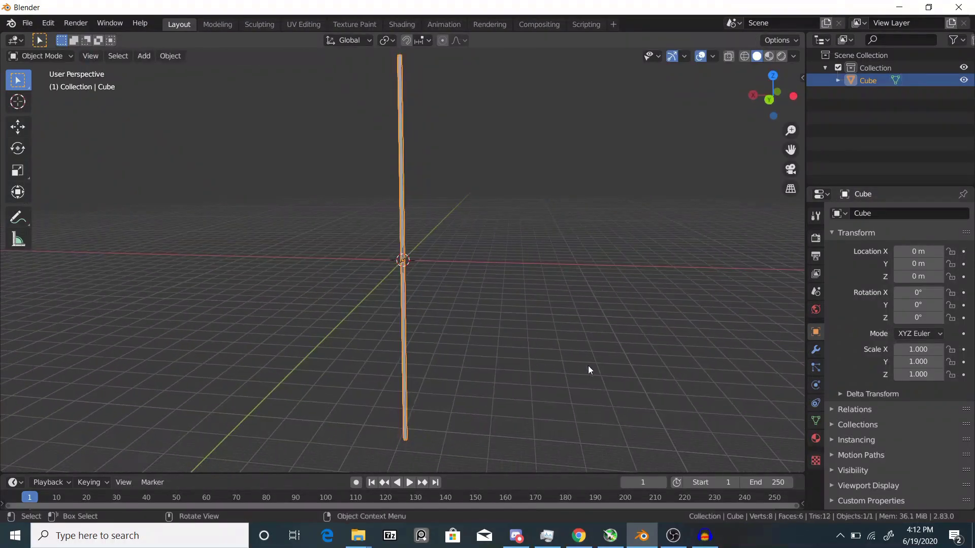
Step: Scale the bar down uniformly to about 0.0048 m wide and 0.557 m tall, checking its dimensions
{"action": "scroll", "coordinate": [660, 367], "scroll_direction": "down", "scroll_amount": 2}
{"action": "key", "text": "s"}
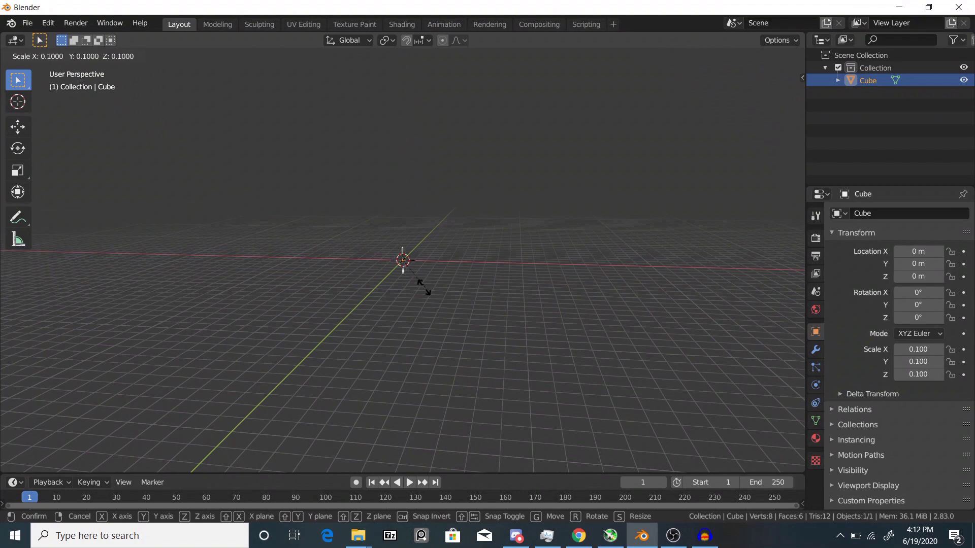
{"action": "left_click", "coordinate": [424, 287]}
{"action": "key", "text": "n"}
{"action": "scroll", "coordinate": [531, 325], "scroll_direction": "up", "scroll_amount": 8}
{"action": "key", "text": "s"}
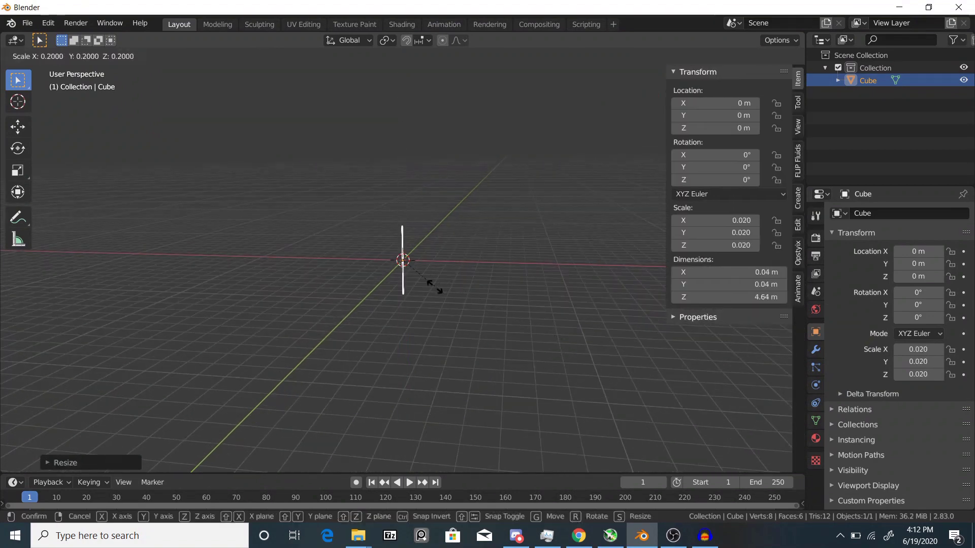
{"action": "left_click", "coordinate": [428, 283]}
{"action": "key", "text": "s"}
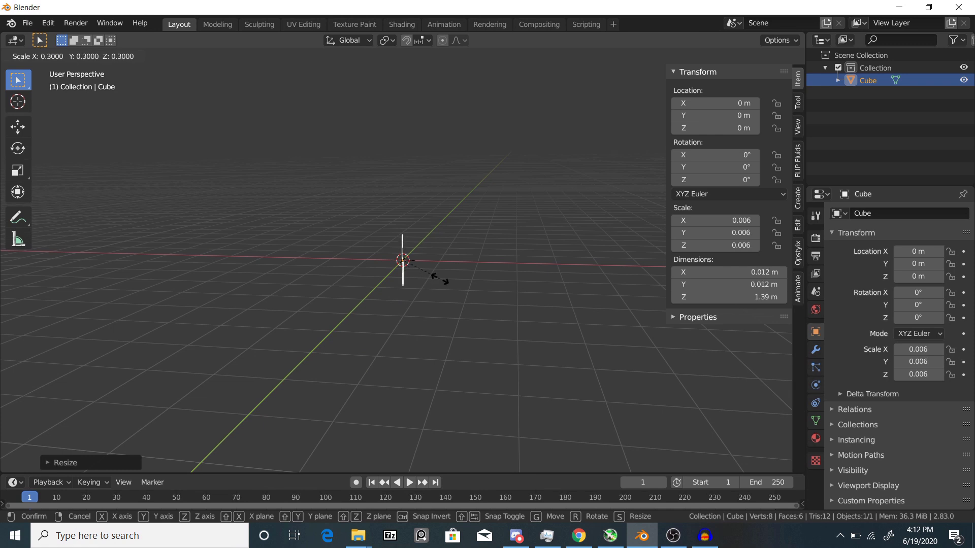
{"action": "left_click", "coordinate": [429, 282]}
{"action": "key", "text": "s"}
{"action": "left_click", "coordinate": [452, 287]}
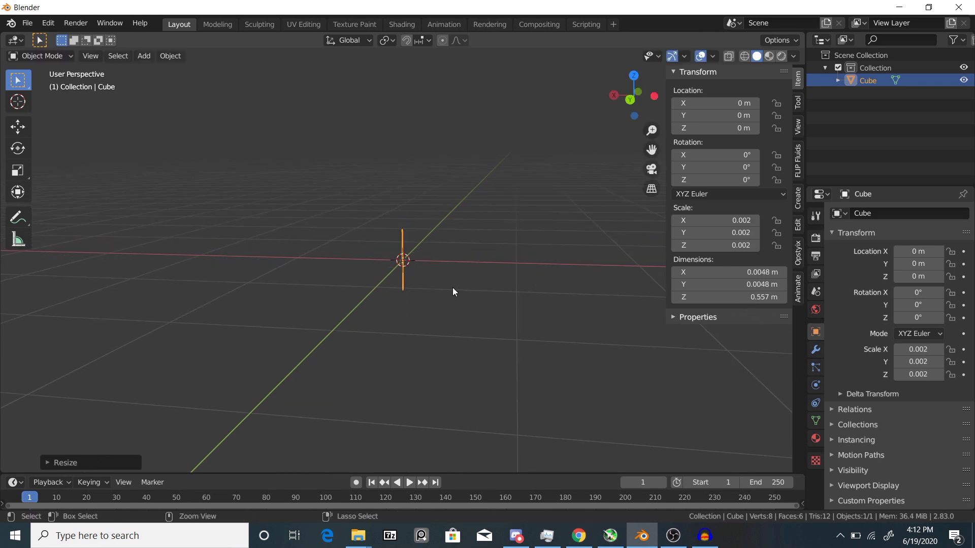
Step: Apply the bar's scale and hide its transform details
{"action": "key", "text": "ctrl+a"}
{"action": "left_click", "coordinate": [452, 288]}
{"action": "key", "text": "n"}
Step: Move the bar along the X axis to about -0.24 m
{"action": "middle_click_drag", "start_coordinate": [391, 276], "coordinate": [407, 279]}
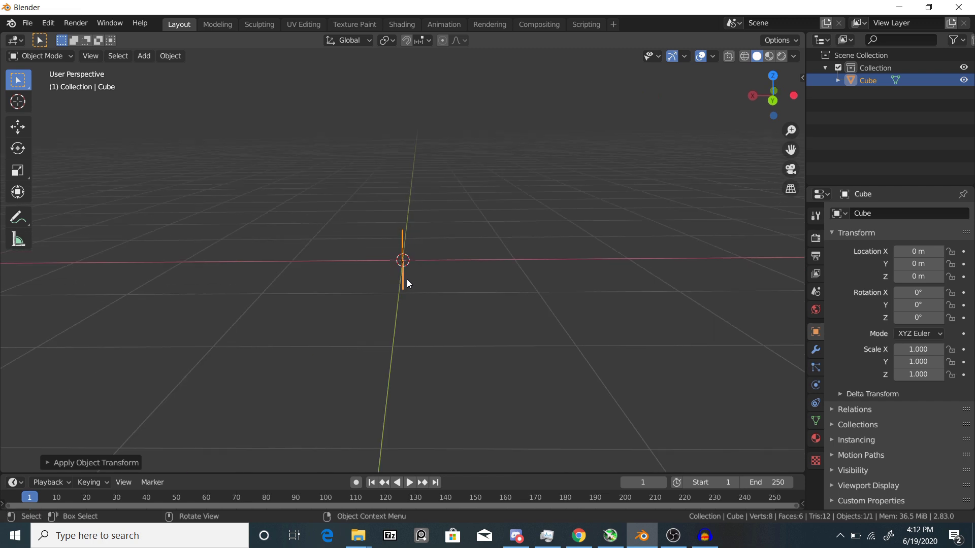
{"action": "key", "text": "g"}
{"action": "key", "text": "x"}
{"action": "left_click", "coordinate": [435, 313]}
{"action": "scroll", "coordinate": [452, 321], "scroll_direction": "up", "scroll_amount": 8}
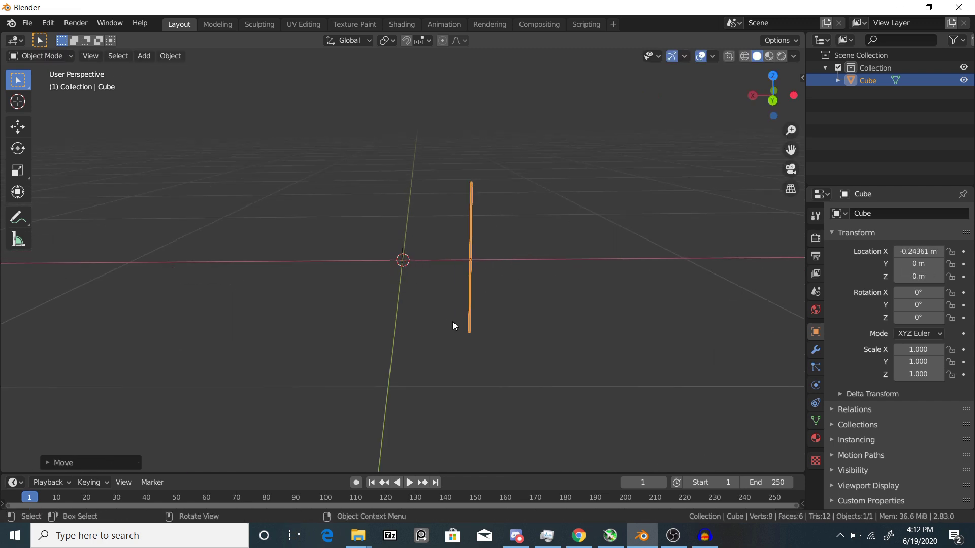
Step: Duplicate the bar along the X axis, placing the copy on the opposite side of the origin
{"action": "scroll", "coordinate": [506, 340], "scroll_direction": "down", "scroll_amount": 2}
{"action": "key", "text": "shift+d"}
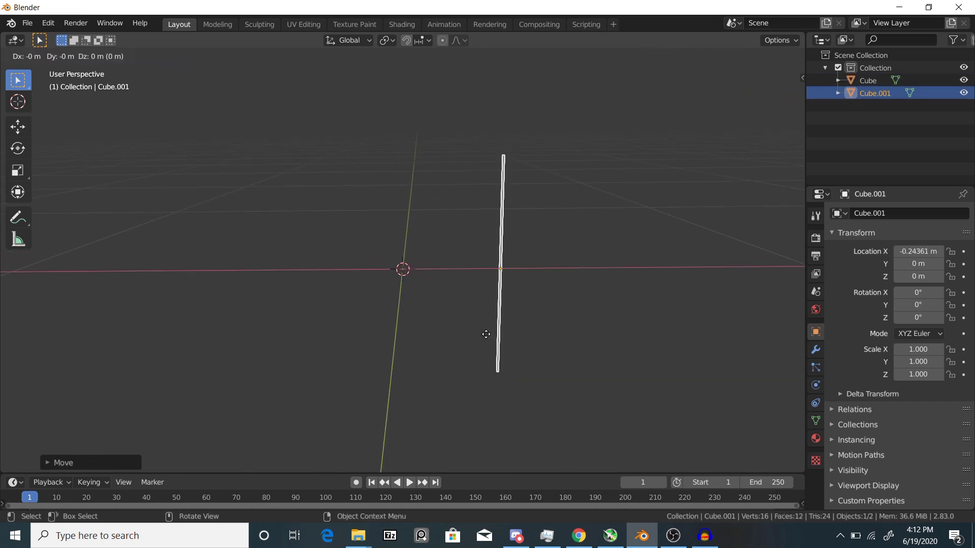
{"action": "key", "text": "x"}
{"action": "left_click", "coordinate": [289, 333]}
Step: Rename the material of the duplicated bar as BLue
{"action": "left_click", "coordinate": [816, 438]}
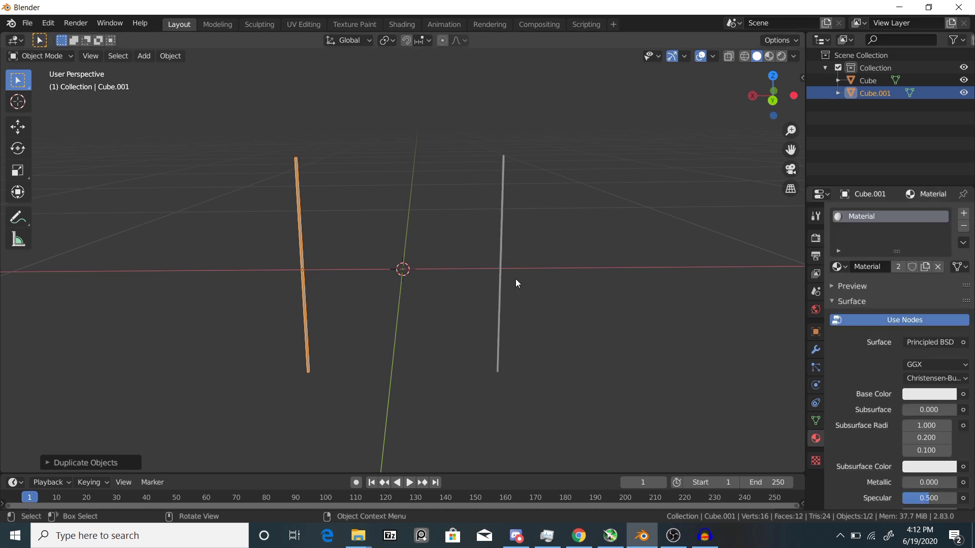
{"action": "type", "text": "BLue"}
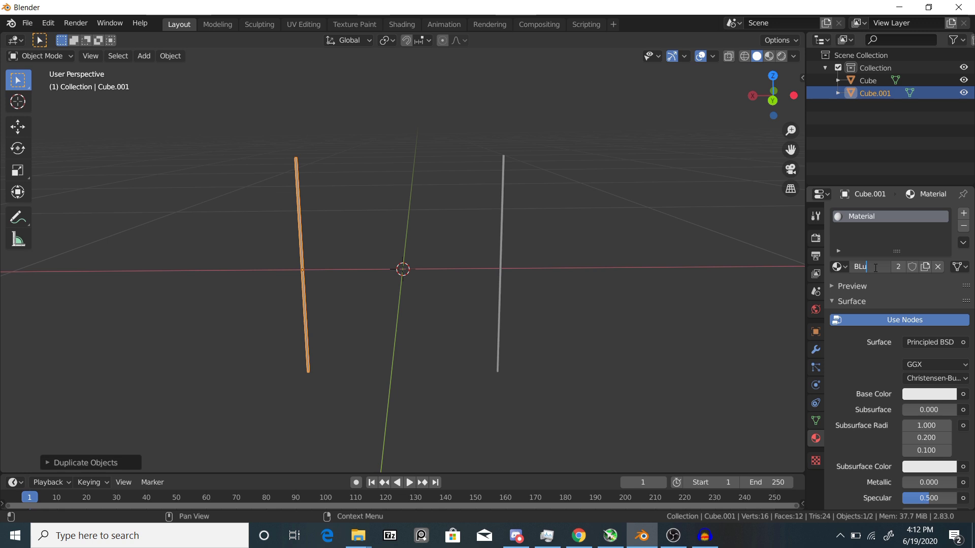
{"action": "key", "text": "Return"}
Step: Give the original bar its own copy of the material and name it Purple
{"action": "left_click", "coordinate": [501, 219]}
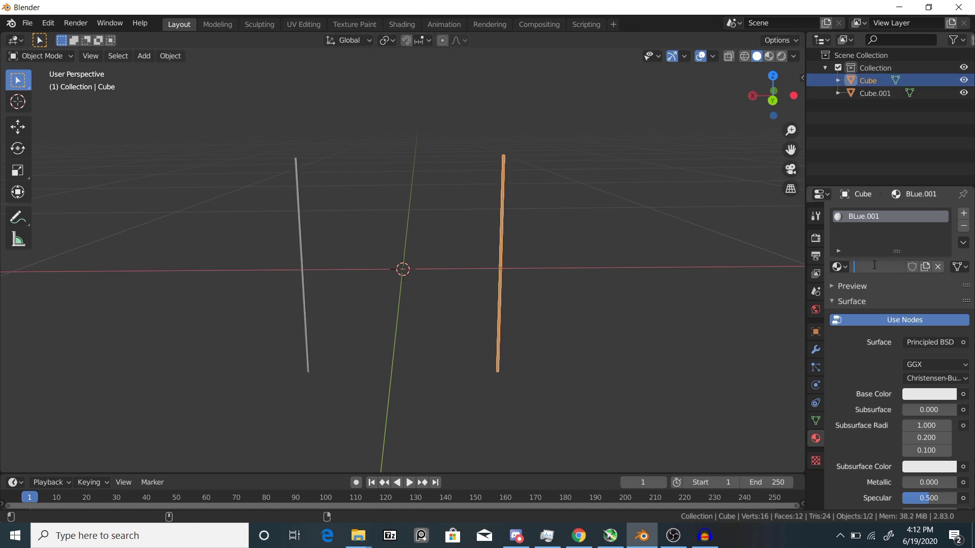
{"action": "left_click", "coordinate": [874, 266]}
{"action": "type", "text": "Purkle"}
{"action": "key", "text": "Return"}
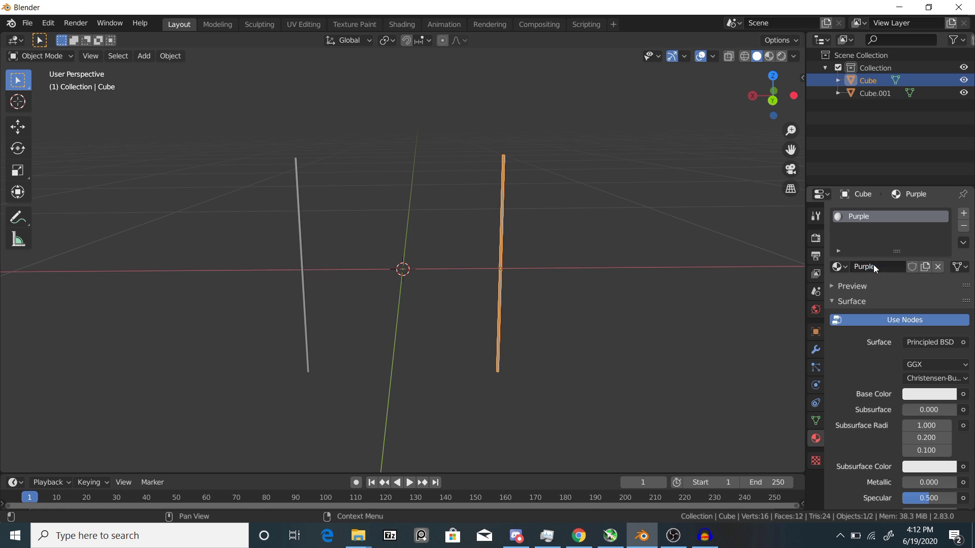
Step: Rename the duplicated bar's material as Blue and set its base color to a blue of about H 0.585, S 0.789, V 0.906
{"action": "left_click", "coordinate": [299, 243]}
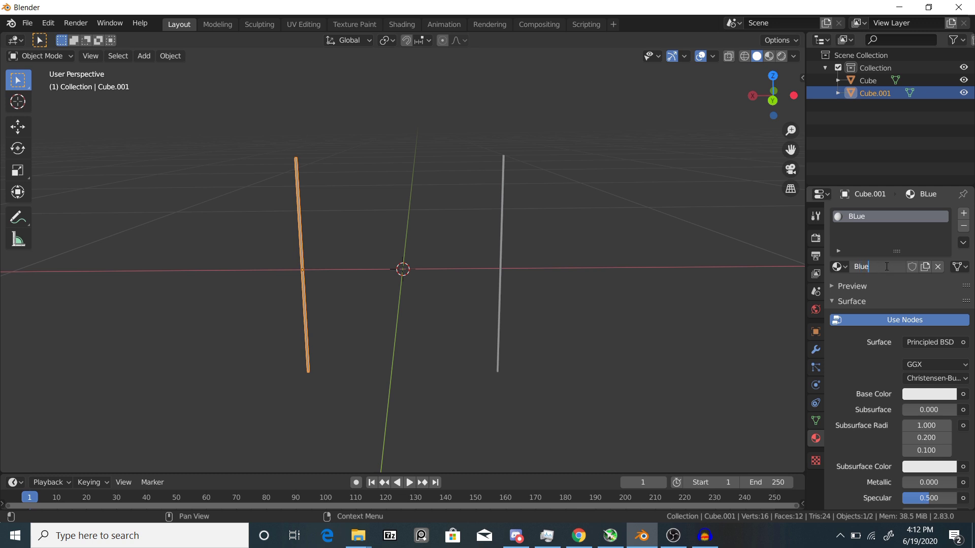
{"action": "key", "text": "Return"}
{"action": "left_click", "coordinate": [929, 394]}
{"action": "left_click", "coordinate": [900, 235]}
{"action": "left_click_drag", "start_coordinate": [900, 235], "coordinate": [909, 228]}
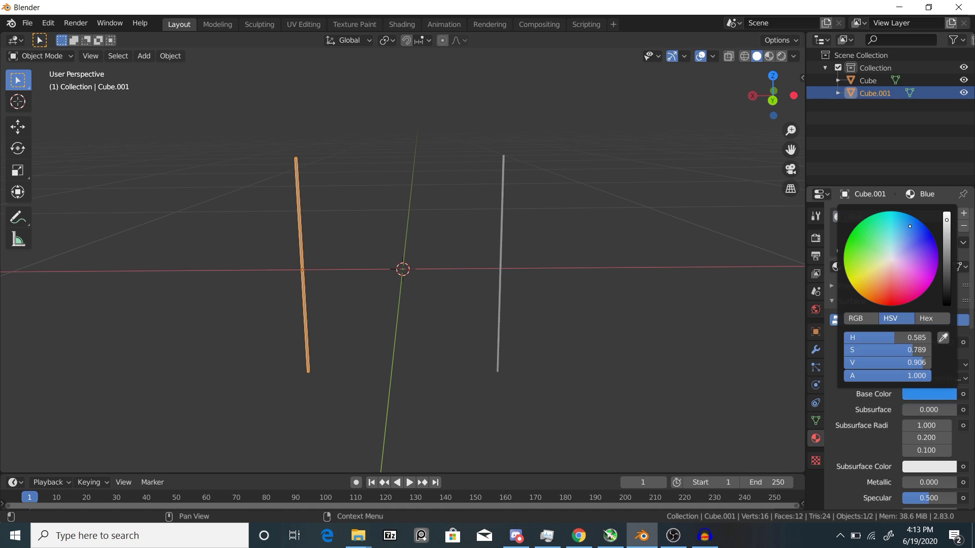
Step: Set the Purple material's base color to a pinkish purple of about H 0.891, S 0.585, V 0.906
{"action": "left_click", "coordinate": [501, 230]}
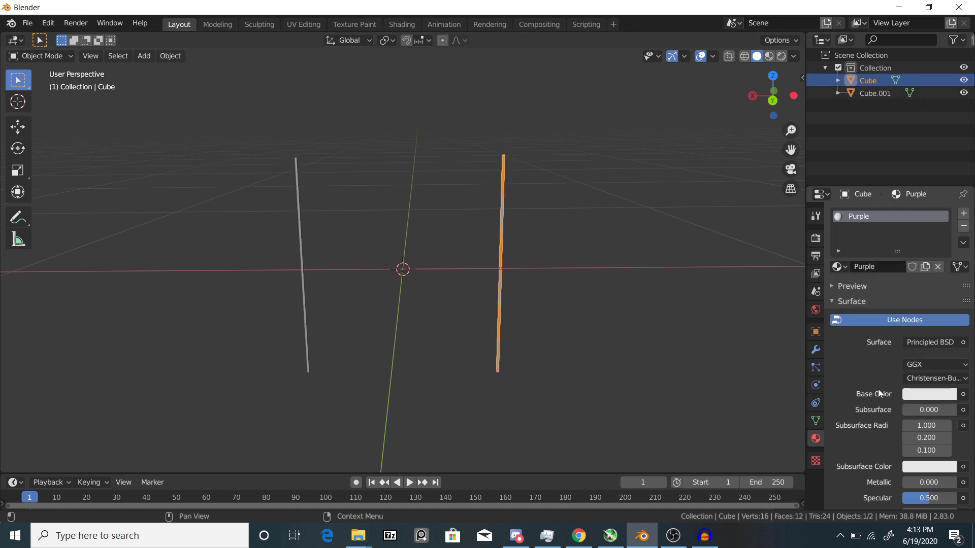
{"action": "left_click", "coordinate": [917, 397]}
{"action": "left_click_drag", "start_coordinate": [901, 256], "coordinate": [904, 279]}
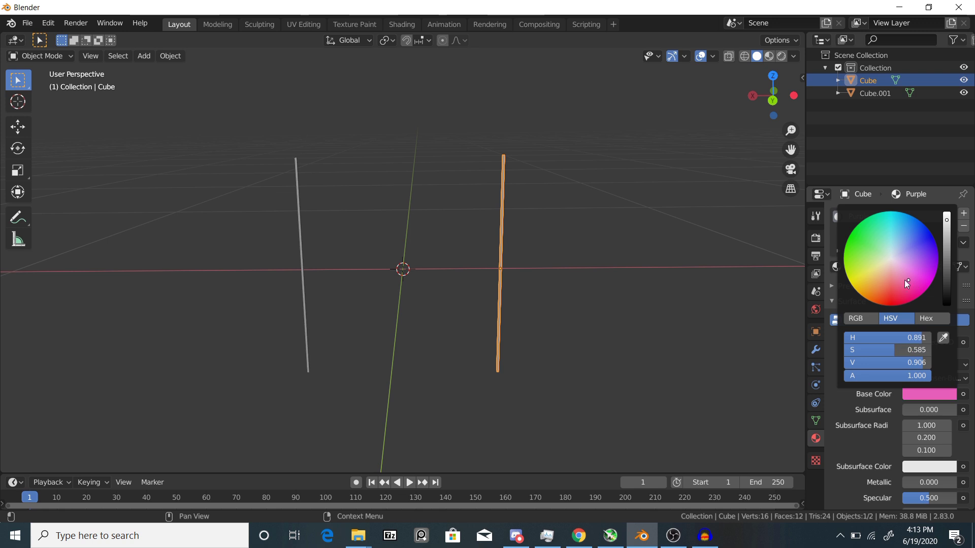
Step: Set the render engine to Cycles and its device to GPU Compute
{"action": "left_click", "coordinate": [813, 240]}
{"action": "middle_click_drag", "start_coordinate": [476, 171], "coordinate": [740, 184]}
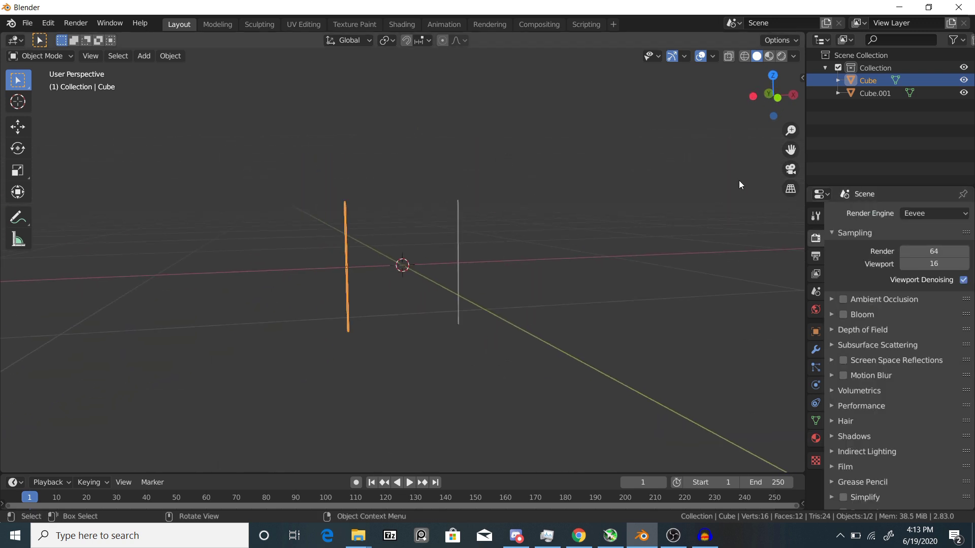
{"action": "left_click", "coordinate": [947, 212]}
{"action": "left_click", "coordinate": [939, 257]}
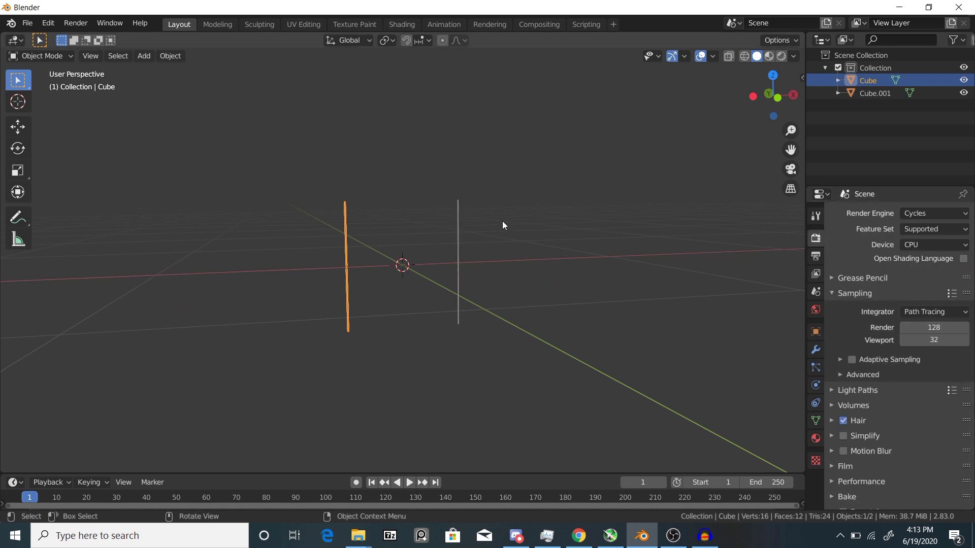
{"action": "middle_click_drag", "start_coordinate": [502, 221], "coordinate": [610, 283]}
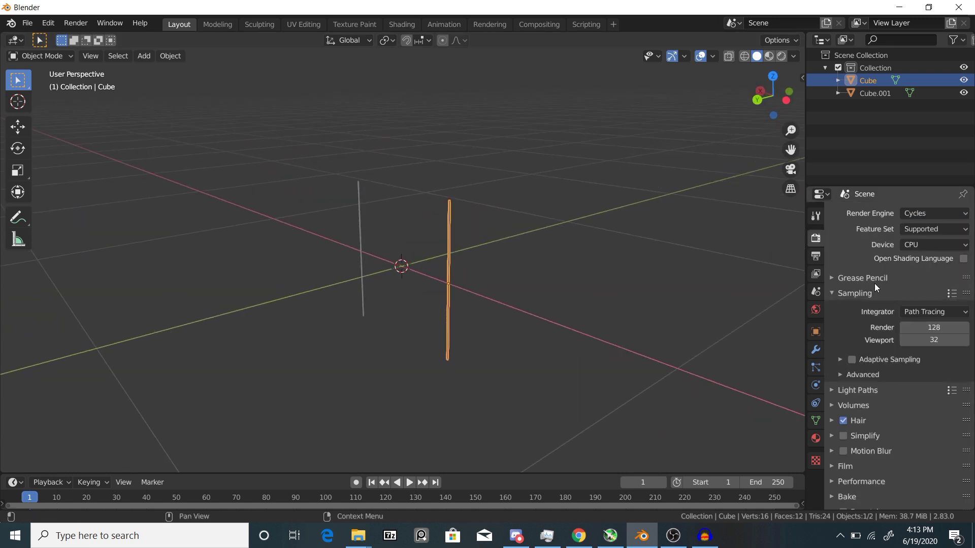
{"action": "left_click", "coordinate": [941, 246]}
{"action": "left_click", "coordinate": [931, 276]}
Step: In rendered shading, add a Sun light and move it above and to one side of the two bars
{"action": "middle_click_drag", "start_coordinate": [441, 209], "coordinate": [537, 197]}
{"action": "key", "text": "shift+a"}
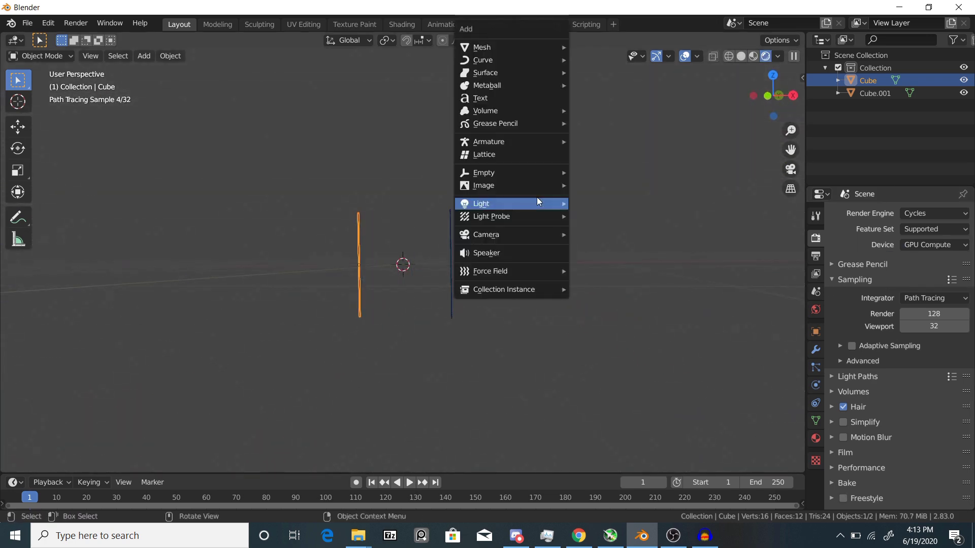
{"action": "mouse_move", "coordinate": [566, 205]}
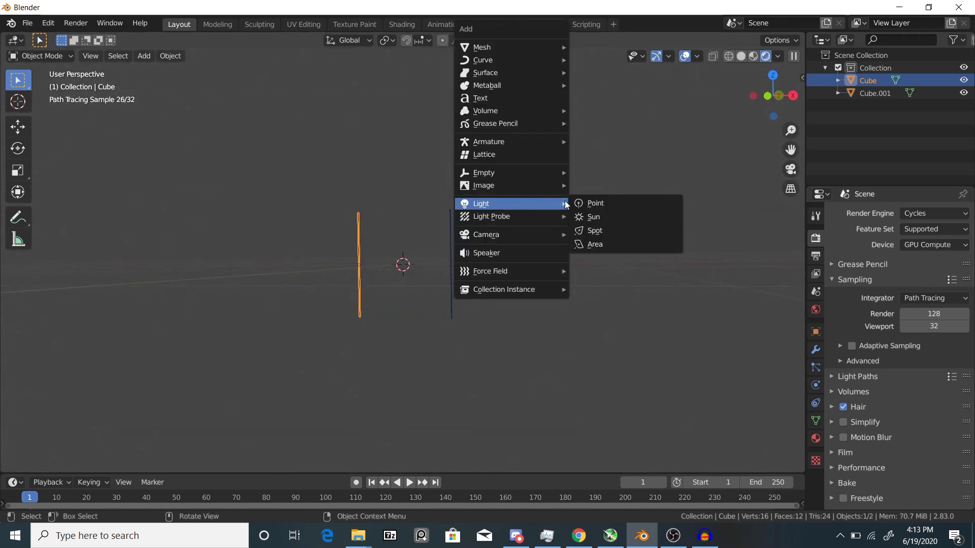
{"action": "left_click", "coordinate": [594, 216]}
{"action": "middle_click_drag", "start_coordinate": [431, 245], "coordinate": [361, 224]}
{"action": "key", "text": "g"}
{"action": "left_click", "coordinate": [271, 154]}
Step: Rotate the Sun light freely and around the Z axis so that it points diagonally across the bars
{"action": "key", "text": "r"}
{"action": "key", "text": "r"}
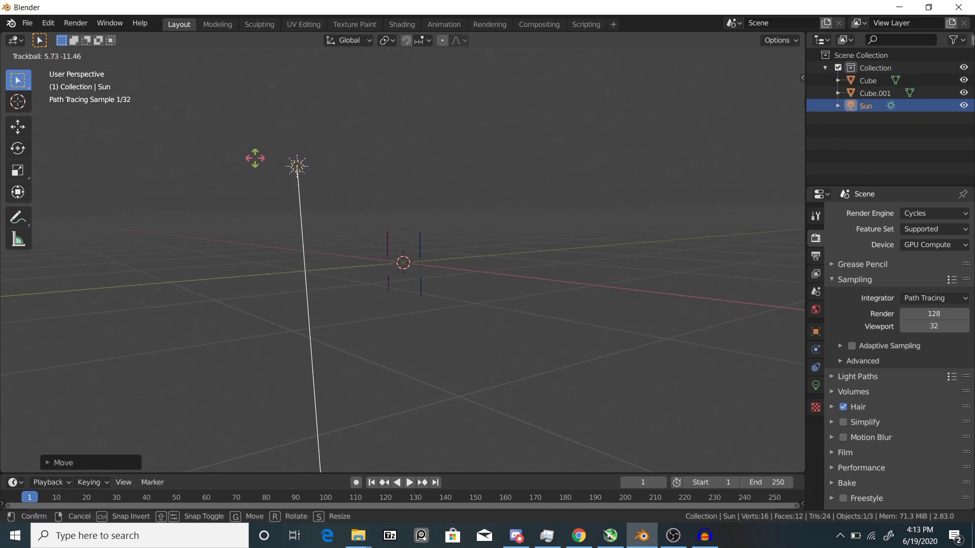
{"action": "left_click", "coordinate": [273, 204]}
{"action": "middle_click_drag", "start_coordinate": [273, 204], "coordinate": [435, 259]}
{"action": "key", "text": "r"}
{"action": "key", "text": "z"}
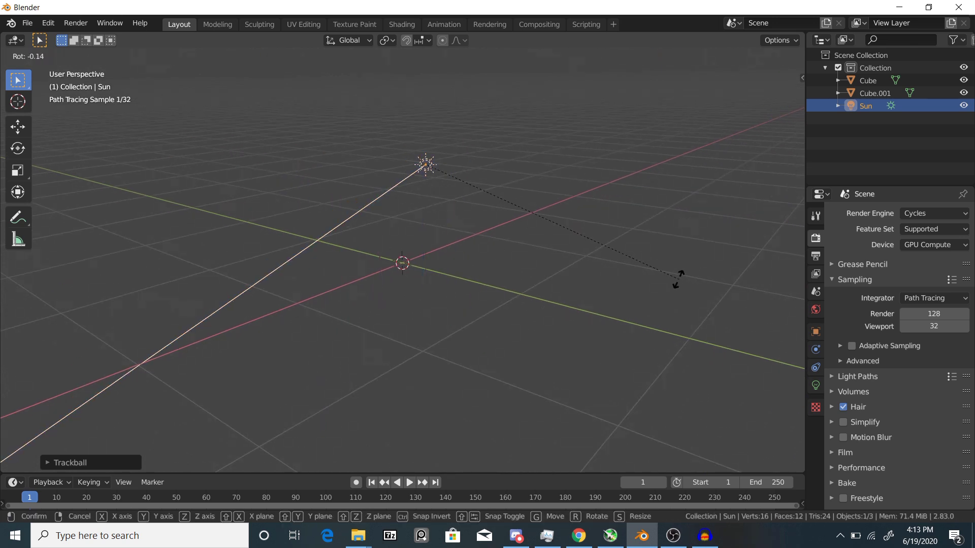
{"action": "left_click", "coordinate": [487, 348]}
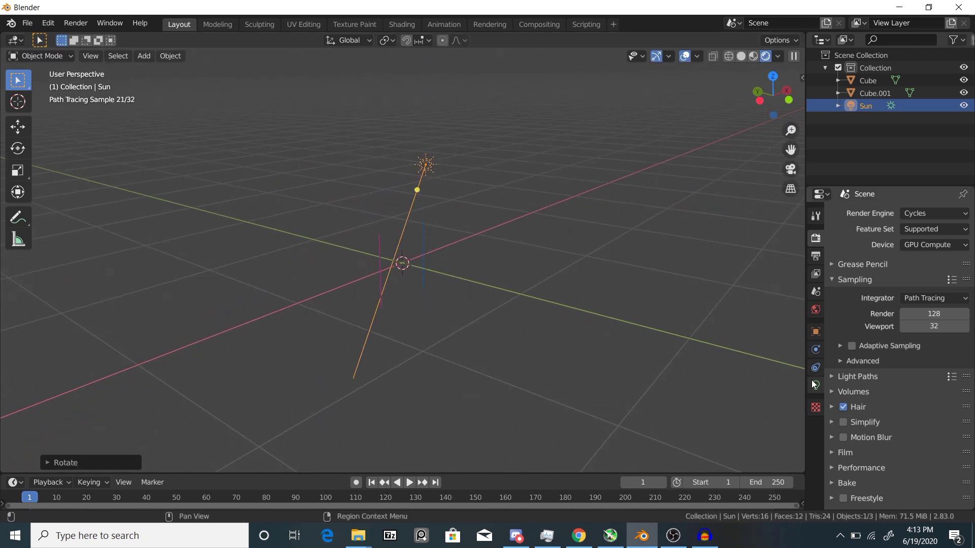
Step: Clear the object selection and return the viewport to solid shading
{"action": "left_click", "coordinate": [815, 385]}
{"action": "middle_click_drag", "start_coordinate": [802, 291], "coordinate": [409, 249]}
{"action": "left_click", "coordinate": [196, 317]}
{"action": "scroll", "coordinate": [285, 304], "scroll_direction": "down", "scroll_amount": 4}
{"action": "mouse_move", "coordinate": [340, 303]}
{"action": "middle_mouse_down"}
{"action": "mouse_move", "coordinate": [401, 278]}
{"action": "mouse_move", "coordinate": [398, 289]}
{"action": "middle_mouse_up"}
{"action": "left_click", "coordinate": [411, 289]}
{"action": "key", "text": "z"}
{"action": "left_click", "coordinate": [675, 283]}
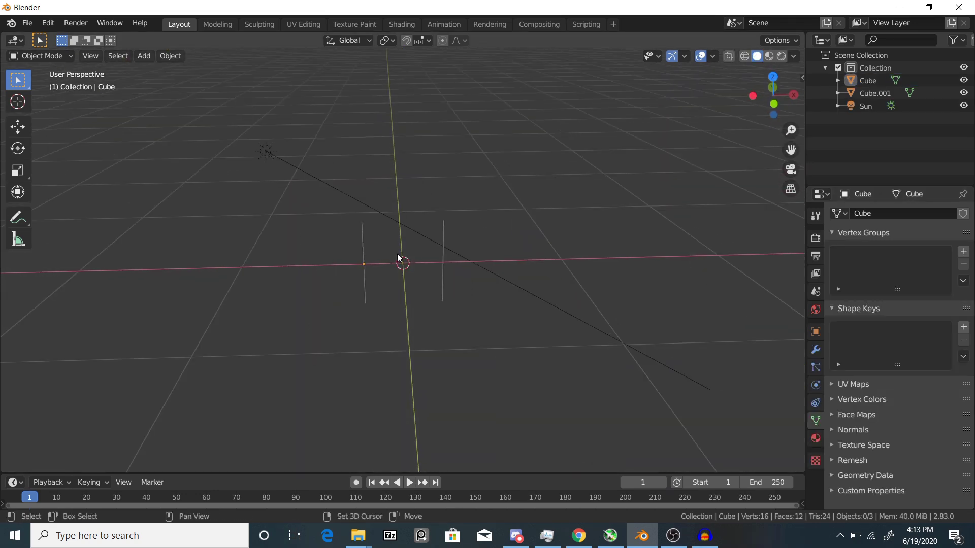
Step: Add a plane at the origin and scale it by 5 to serve as the floor
{"action": "key", "text": "shift+a"}
{"action": "mouse_move", "coordinate": [370, 101]}
{"action": "left_click", "coordinate": [456, 100]}
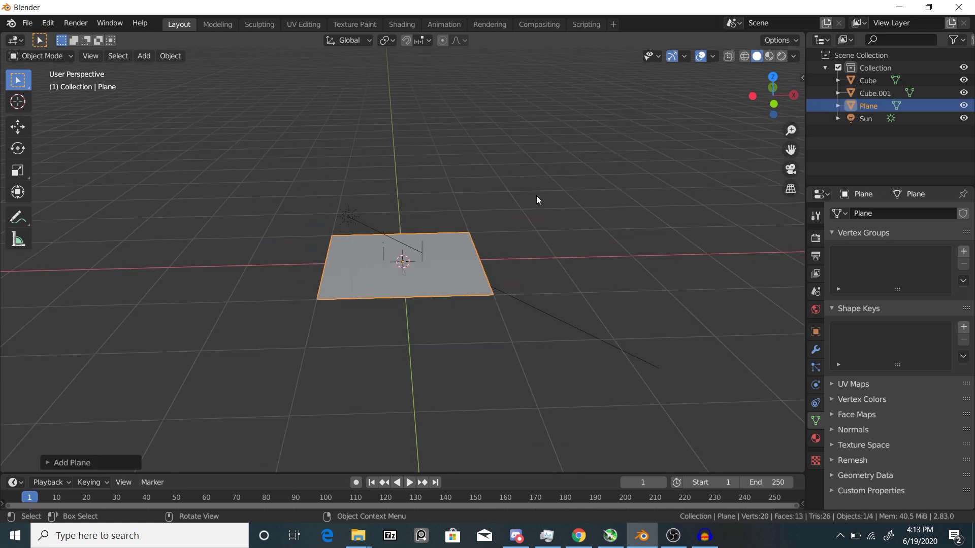
{"action": "type", "text": "s5"}
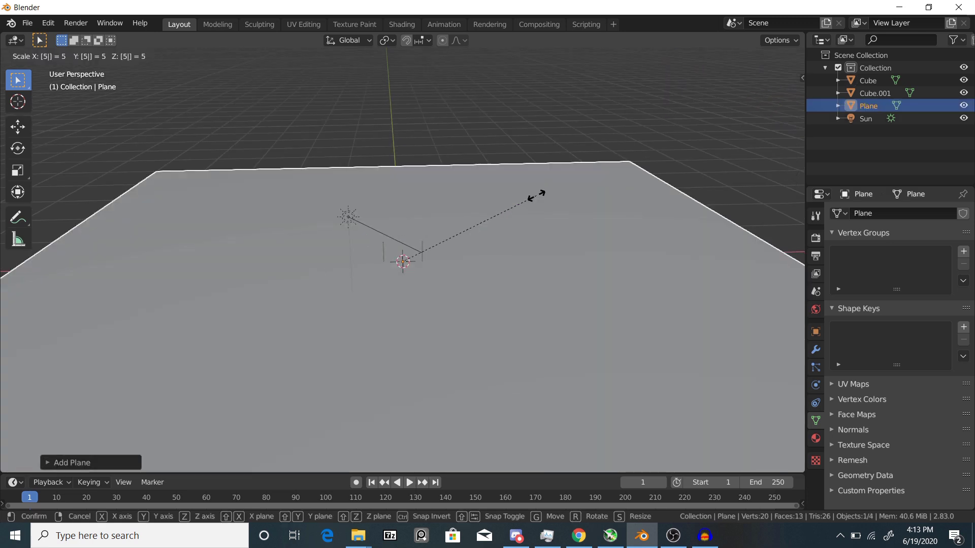
{"action": "key", "text": "Return"}
Step: Add a second plane at the origin over the large floor plane
{"action": "scroll", "coordinate": [484, 230], "scroll_direction": "up", "scroll_amount": 5}
{"action": "key", "text": "shift+a"}
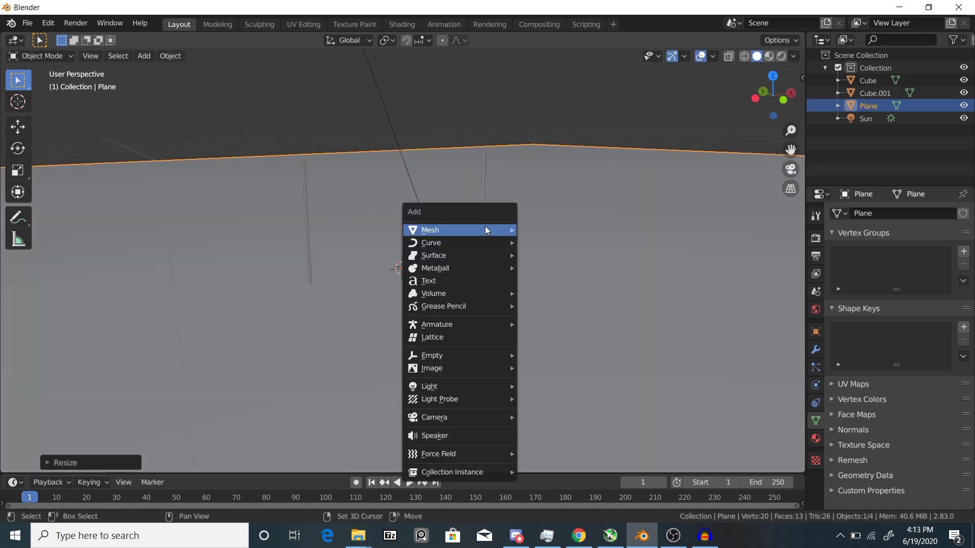
{"action": "mouse_move", "coordinate": [484, 225]}
{"action": "left_click", "coordinate": [544, 228]}
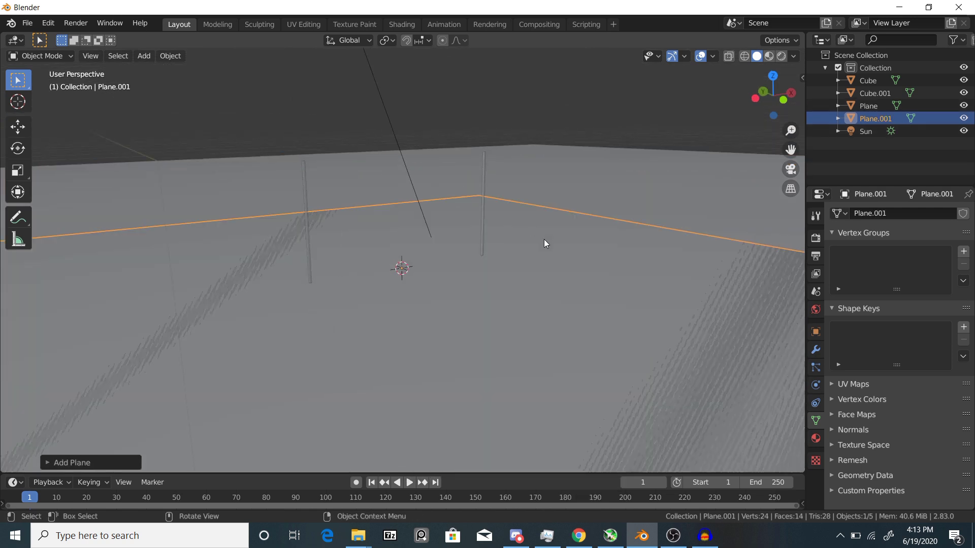
Step: Move the small plane down along the Z axis to below the large floor plane
{"action": "scroll", "coordinate": [532, 288], "scroll_direction": "down", "scroll_amount": 4}
{"action": "middle_click_drag", "start_coordinate": [532, 289], "coordinate": [497, 270]}
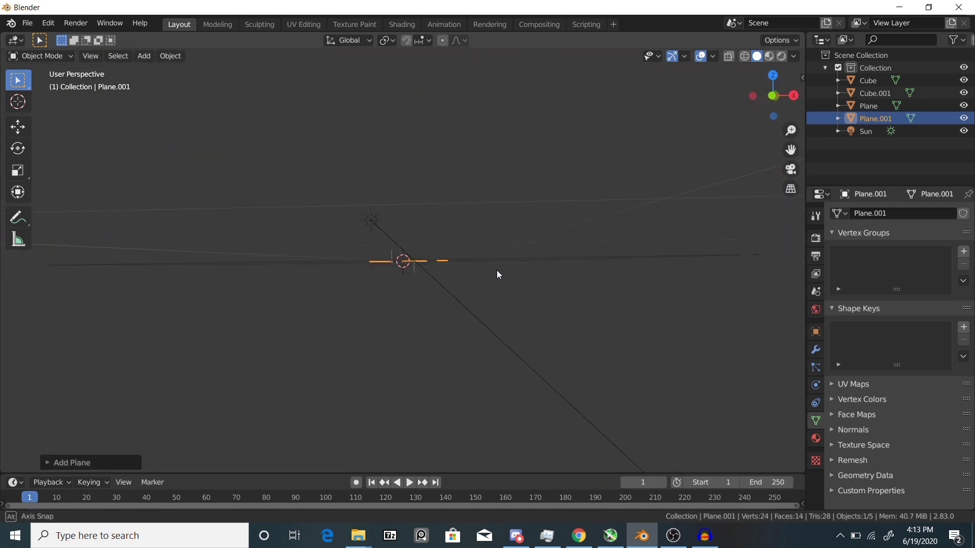
{"action": "key", "text": "g"}
{"action": "key", "text": "z"}
{"action": "left_click", "coordinate": [467, 312]}
Step: Scale up the large floor plane and apply its scale
{"action": "middle_click_drag", "start_coordinate": [467, 313], "coordinate": [489, 265]}
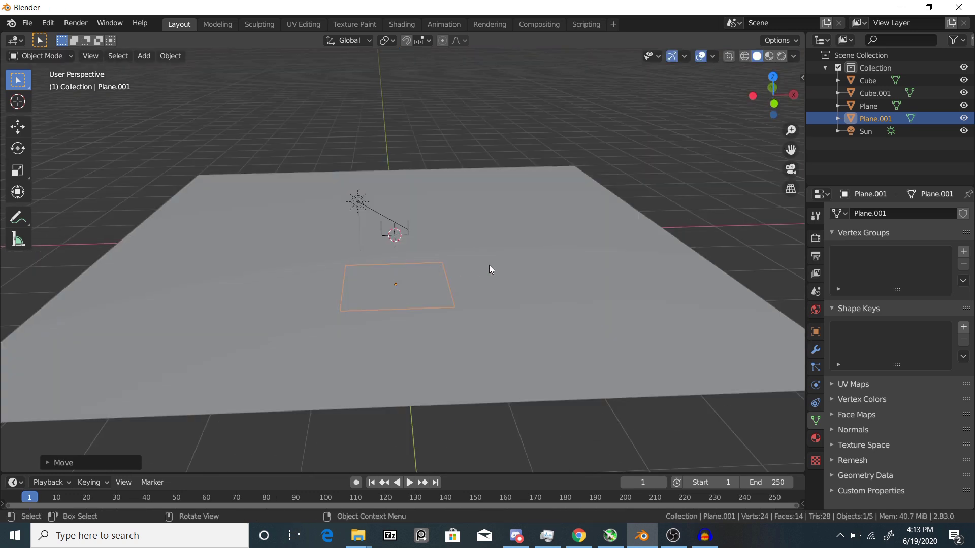
{"action": "left_click", "coordinate": [489, 265]}
{"action": "key", "text": "s"}
{"action": "left_click", "coordinate": [485, 265]}
{"action": "key", "text": "ctrl+a"}
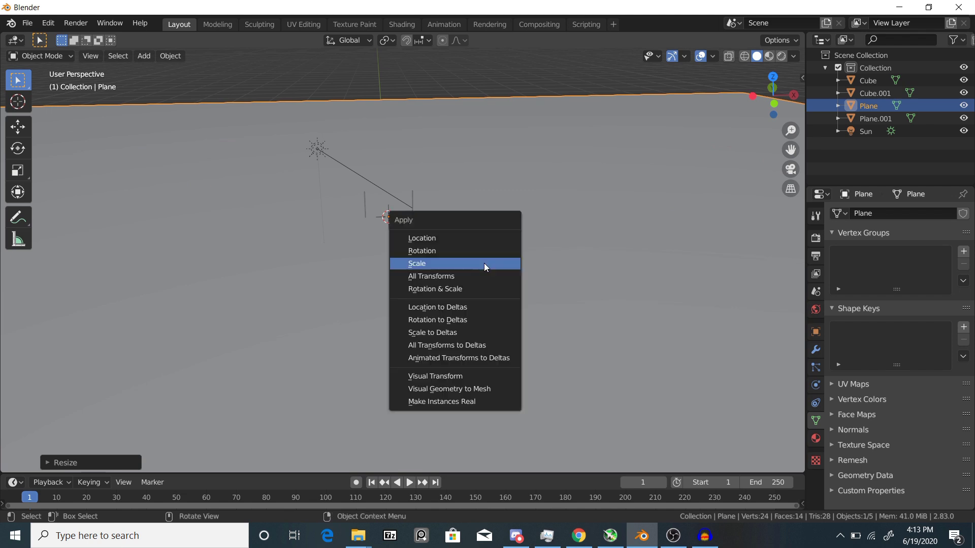
{"action": "left_click", "coordinate": [483, 263]}
Step: Move both thin bars into a new collection named Particles
{"action": "middle_click_drag", "start_coordinate": [471, 283], "coordinate": [425, 143]}
{"action": "left_click", "coordinate": [423, 144]}
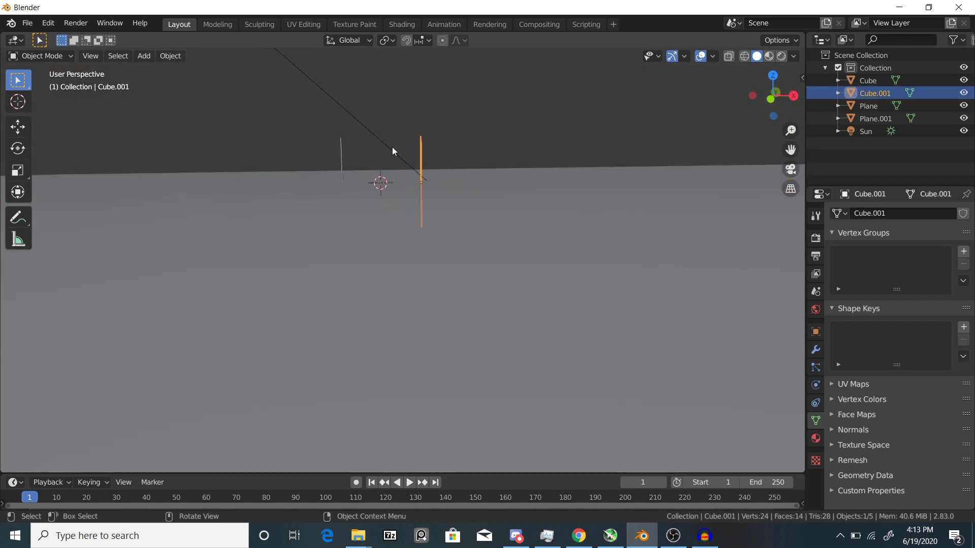
{"action": "left_click", "coordinate": [338, 152], "text": "shift"}
{"action": "middle_click_drag", "start_coordinate": [338, 152], "coordinate": [488, 224]}
{"action": "key", "text": "m"}
{"action": "left_click", "coordinate": [488, 221]}
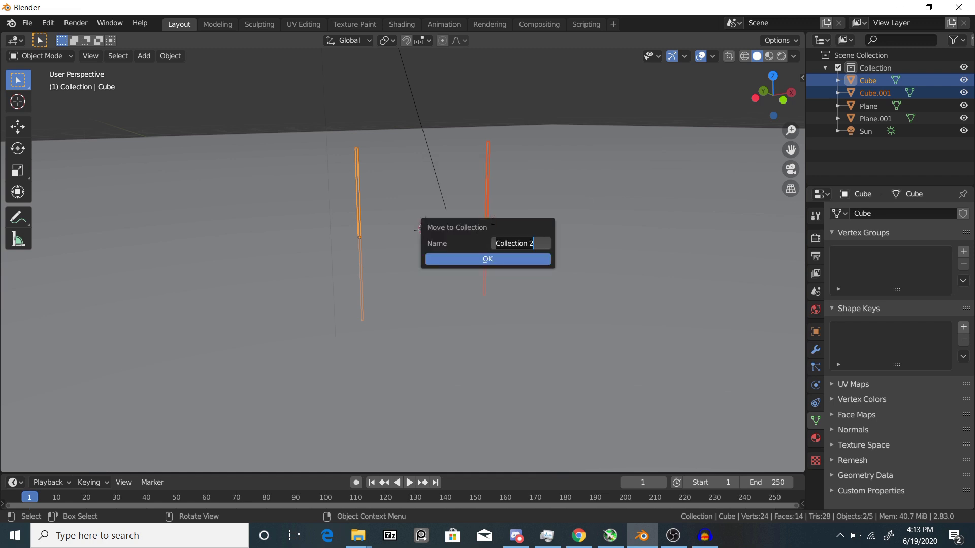
{"action": "key", "text": "BackSpace"}
{"action": "type", "text": "Particles"}
{"action": "left_click", "coordinate": [486, 259]}
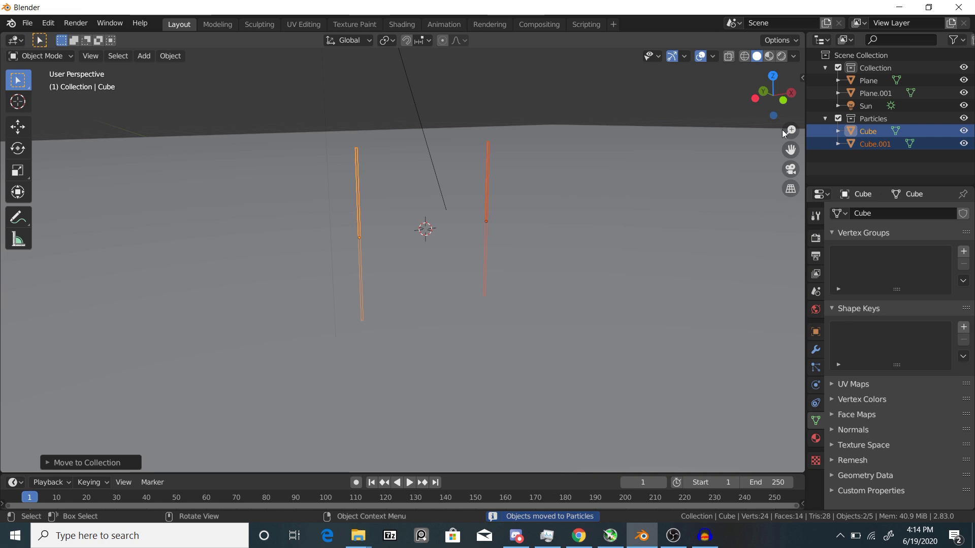
Step: Exclude the Particles collection from the view layer and hide the large floor plane
{"action": "left_click", "coordinate": [837, 118]}
{"action": "middle_click_drag", "start_coordinate": [558, 148], "coordinate": [463, 179]}
{"action": "left_click", "coordinate": [431, 242]}
{"action": "middle_click_drag", "start_coordinate": [431, 241], "coordinate": [432, 268]}
{"action": "scroll", "coordinate": [431, 268], "scroll_direction": "up", "scroll_amount": 5}
{"action": "left_click", "coordinate": [477, 233]}
{"action": "key", "text": "h"}
{"action": "scroll", "coordinate": [461, 259], "scroll_direction": "down", "scroll_amount": 4}
Step: Add a Simple Subdivision Surface modifier to the small plane with 4 render and viewport subdivisions
{"action": "left_click", "coordinate": [461, 260]}
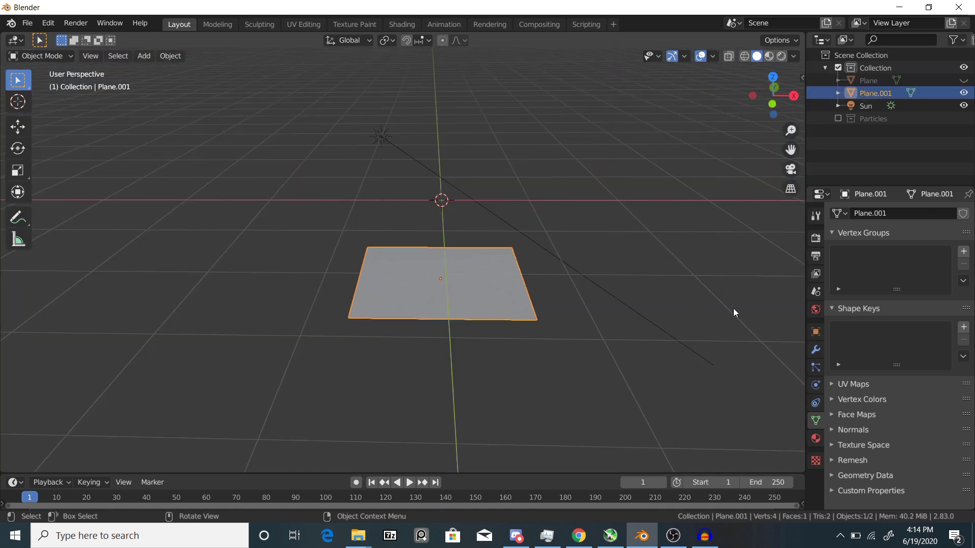
{"action": "left_click", "coordinate": [817, 348]}
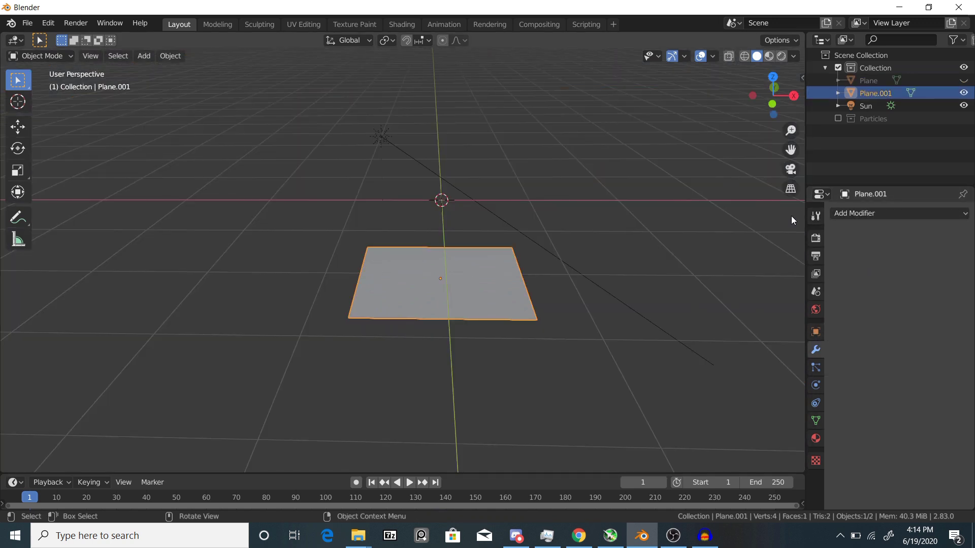
{"action": "key", "text": "ctrl+2"}
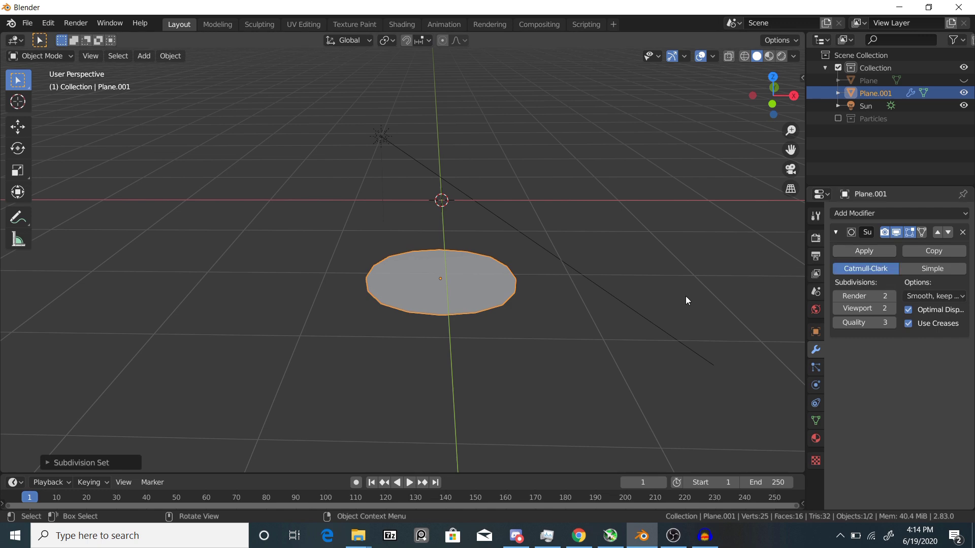
{"action": "left_click", "coordinate": [932, 269]}
{"action": "left_click_drag", "start_coordinate": [876, 294], "coordinate": [876, 308]}
{"action": "key", "text": "Return"}
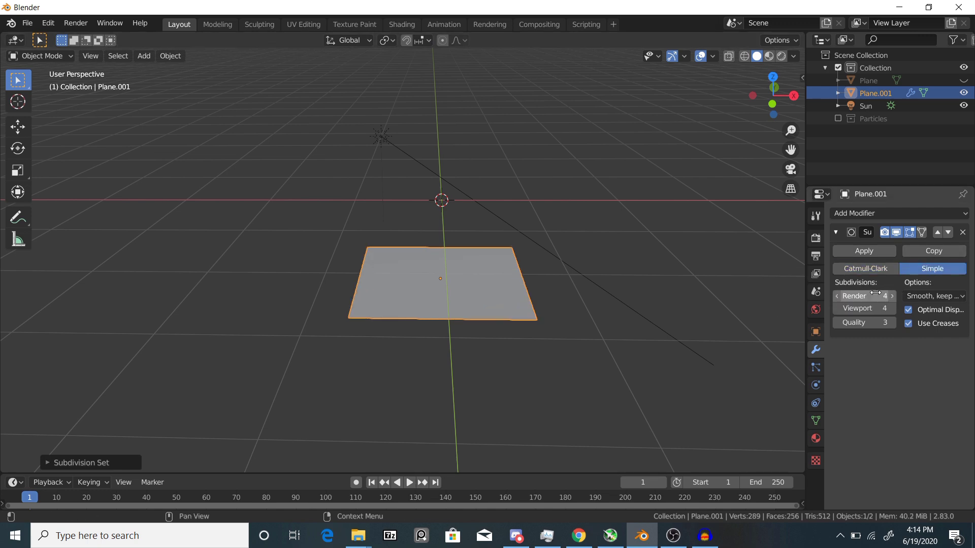
{"action": "middle_click_drag", "start_coordinate": [518, 216], "coordinate": [625, 217]}
{"action": "scroll", "coordinate": [684, 265], "scroll_direction": "up", "scroll_amount": 4}
{"action": "middle_click_drag", "start_coordinate": [684, 266], "coordinate": [721, 328]}
{"action": "scroll", "coordinate": [720, 328], "scroll_direction": "down", "scroll_amount": 5}
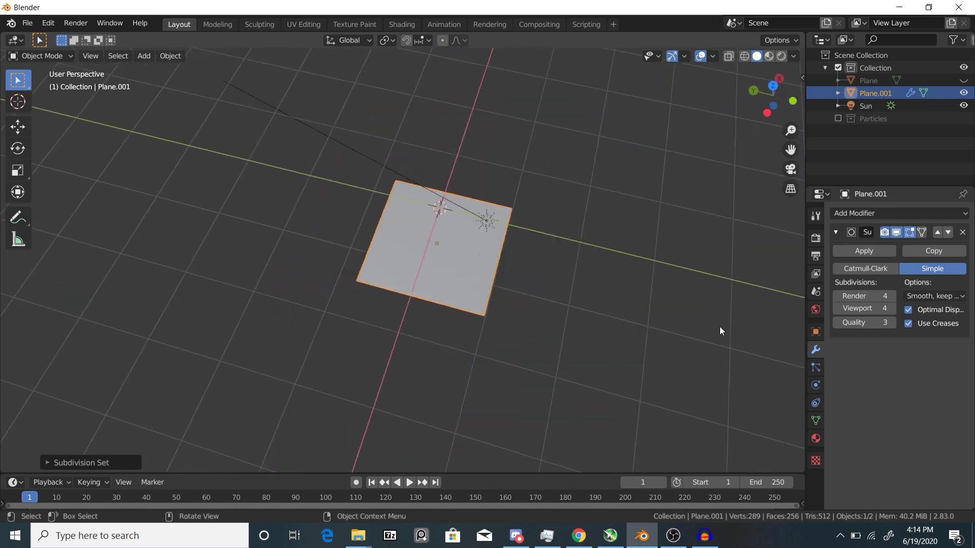
Step: Add a Displace modifier with a new texture to the small plane
{"action": "left_click", "coordinate": [878, 213]}
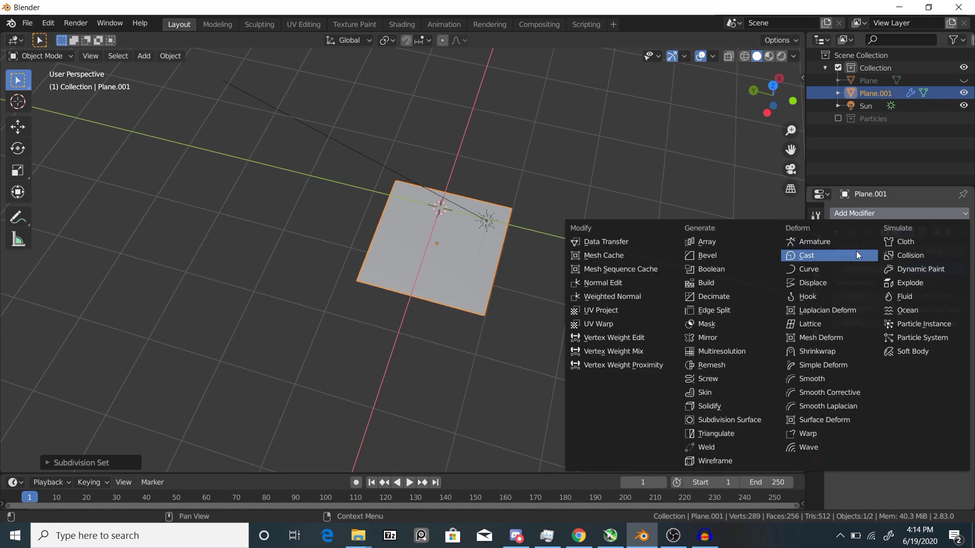
{"action": "left_click", "coordinate": [845, 282]}
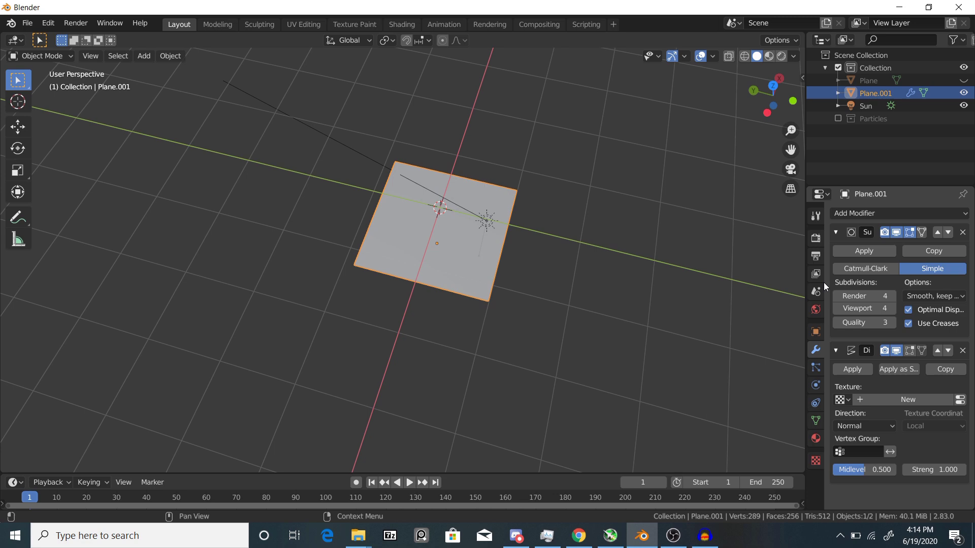
{"action": "middle_click_drag", "start_coordinate": [409, 282], "coordinate": [475, 243]}
{"action": "scroll", "coordinate": [475, 242], "scroll_direction": "up", "scroll_amount": 4}
{"action": "left_click", "coordinate": [899, 402]}
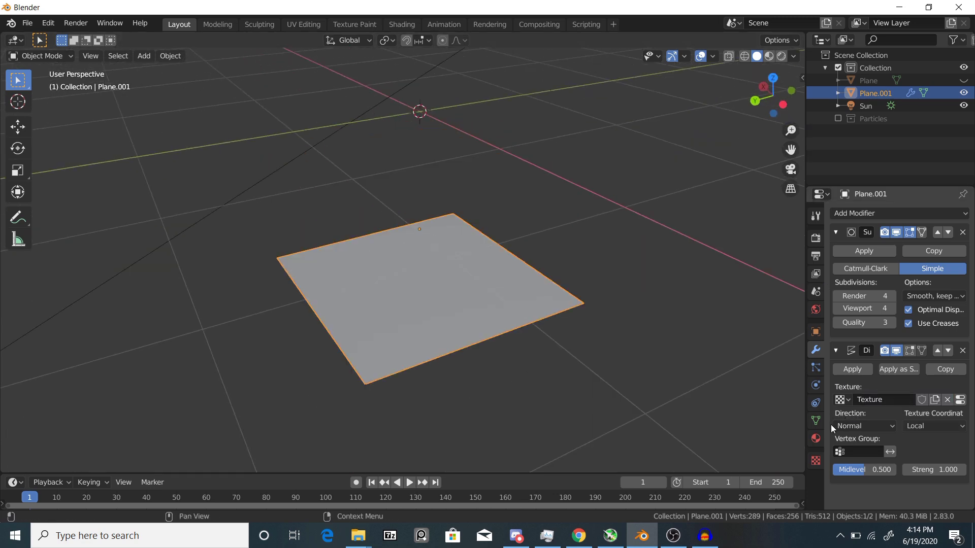
Step: Set the displacement texture type to Clouds and increase its size to about 1.2
{"action": "left_click", "coordinate": [816, 460]}
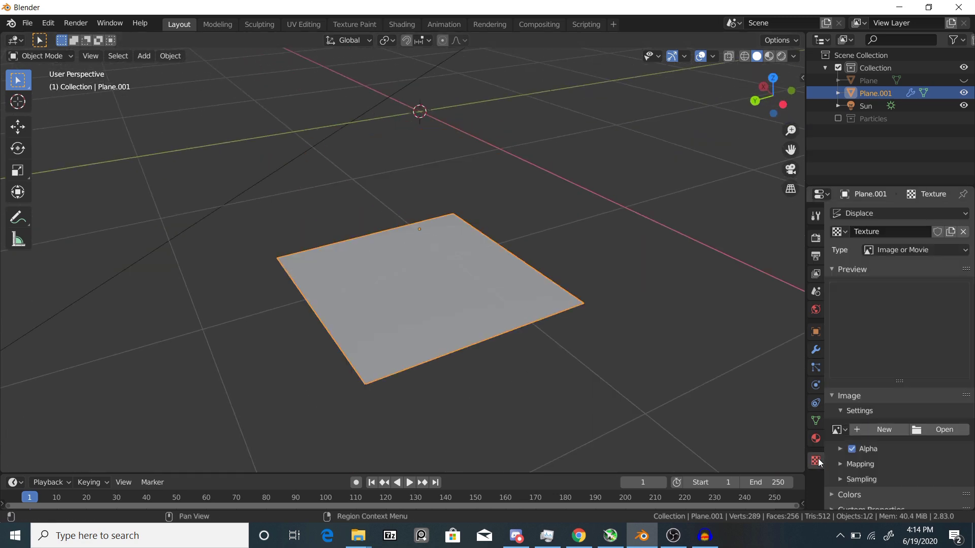
{"action": "left_click", "coordinate": [876, 248]}
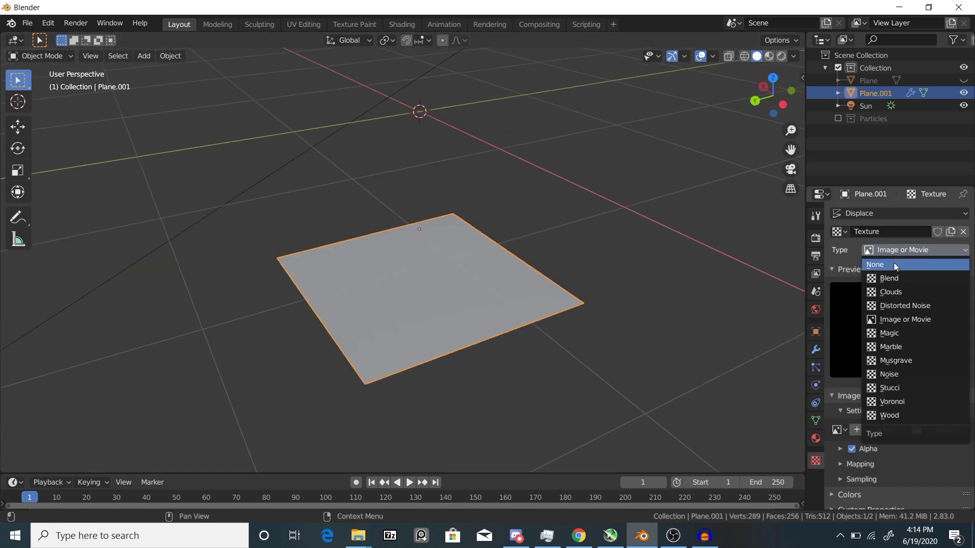
{"action": "left_click", "coordinate": [897, 291]}
{"action": "middle_click_drag", "start_coordinate": [507, 206], "coordinate": [365, 184]}
{"action": "scroll", "coordinate": [367, 186], "scroll_direction": "up", "scroll_amount": 4}
{"action": "middle_click_drag", "start_coordinate": [440, 221], "coordinate": [495, 229]}
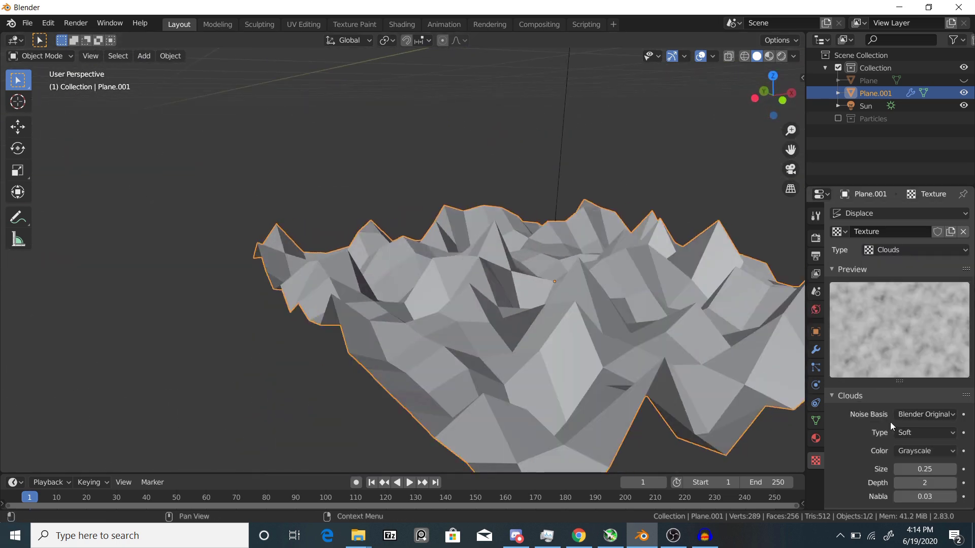
{"action": "mouse_move", "coordinate": [924, 468]}
{"action": "left_mouse_down"}
{"action": "mouse_move", "coordinate": [972, 469]}
{"action": "mouse_move", "coordinate": [942, 468]}
{"action": "left_mouse_up"}
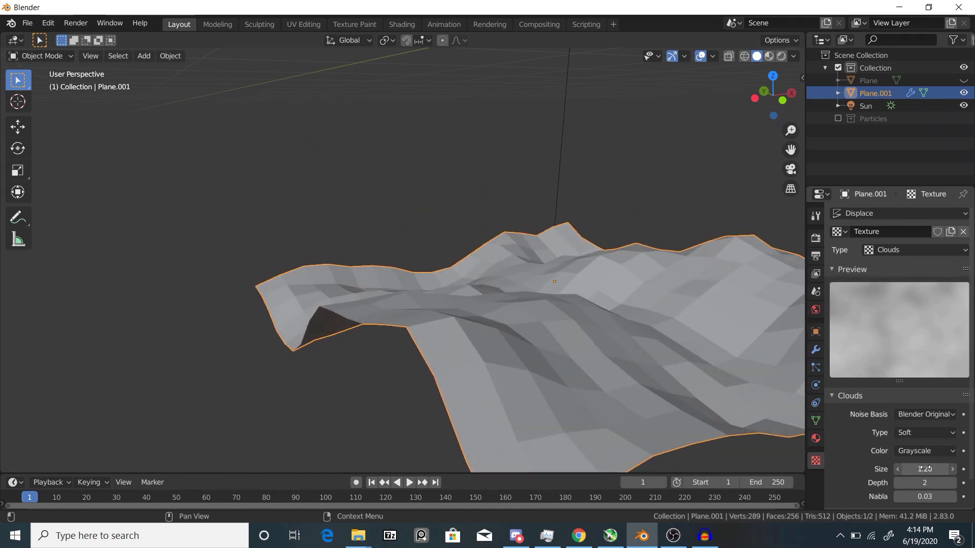
{"action": "scroll", "coordinate": [493, 248], "scroll_direction": "down", "scroll_amount": 5}
{"action": "middle_click_drag", "start_coordinate": [493, 248], "coordinate": [720, 285]}
{"action": "scroll", "coordinate": [720, 284], "scroll_direction": "up", "scroll_amount": 3}
Step: Increase the Displace modifier's strength above 1 to make the plane's bumps taller
{"action": "left_click", "coordinate": [815, 350]}
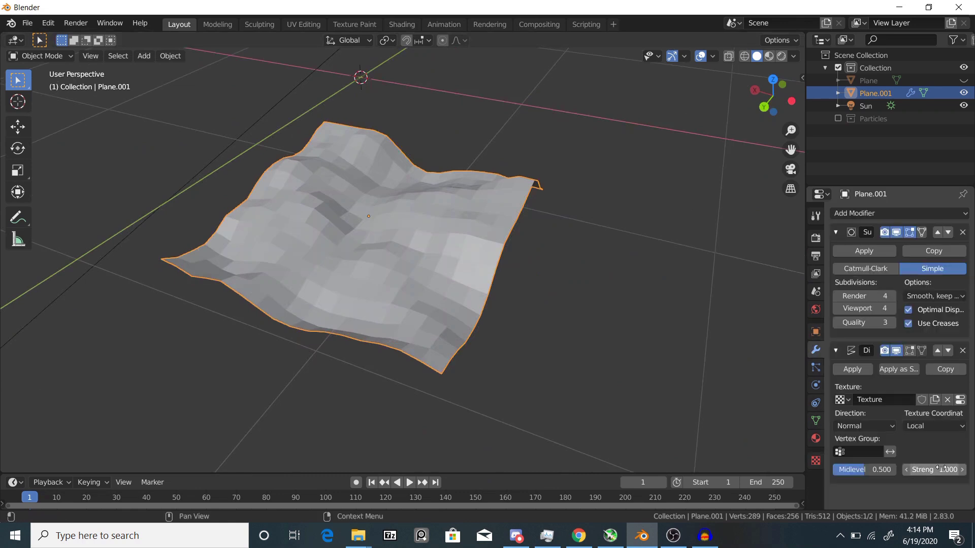
{"action": "mouse_move", "coordinate": [941, 467]}
{"action": "left_mouse_down"}
{"action": "mouse_move", "coordinate": [970, 467]}
{"action": "mouse_move", "coordinate": [924, 469]}
{"action": "mouse_move", "coordinate": [961, 469]}
{"action": "left_mouse_up"}
{"action": "left_click", "coordinate": [815, 460]}
{"action": "scroll", "coordinate": [302, 320], "scroll_direction": "down", "scroll_amount": 3}
{"action": "middle_click_drag", "start_coordinate": [302, 320], "coordinate": [725, 319]}
Step: Add a Hair particle system with Advanced settings enabled to the displaced plane
{"action": "left_click", "coordinate": [815, 367]}
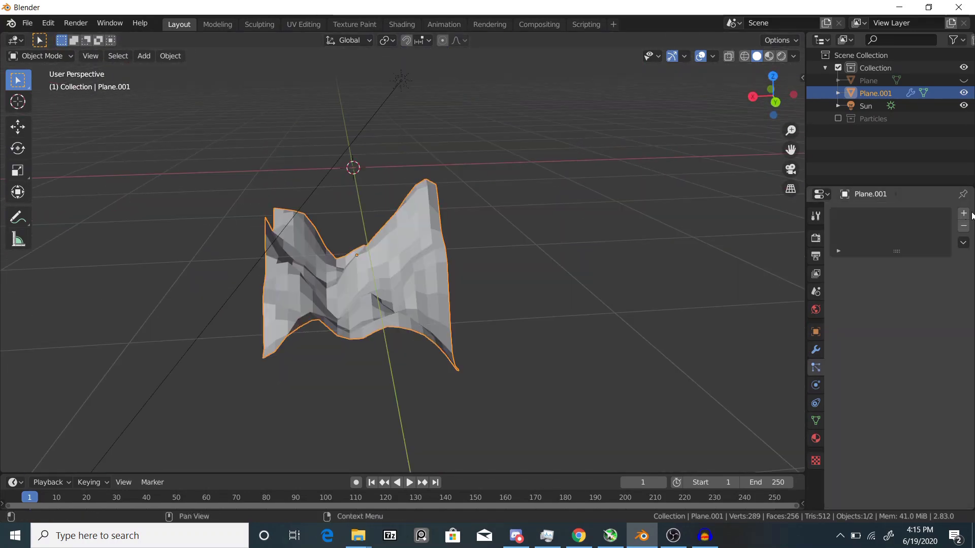
{"action": "left_click", "coordinate": [963, 215]}
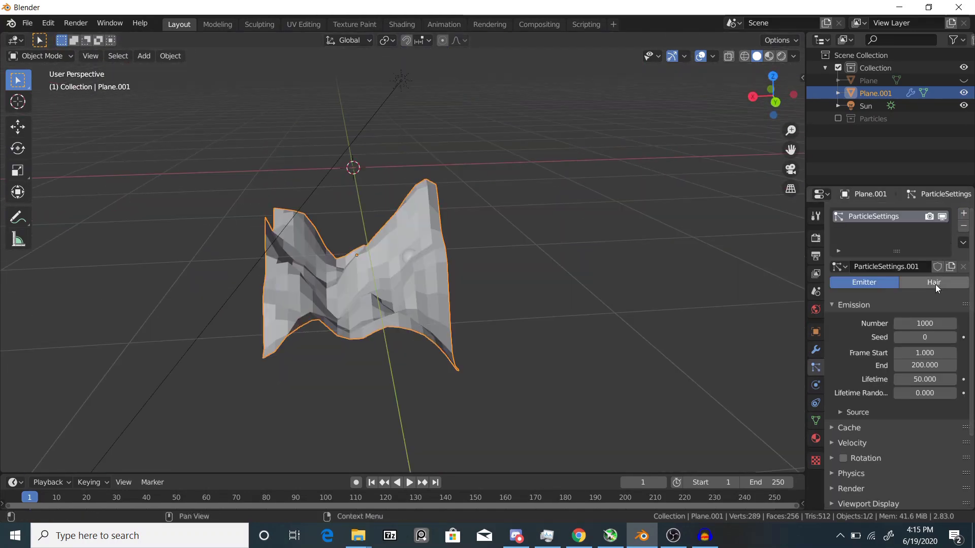
{"action": "left_click", "coordinate": [930, 282]}
{"action": "left_click", "coordinate": [909, 298]}
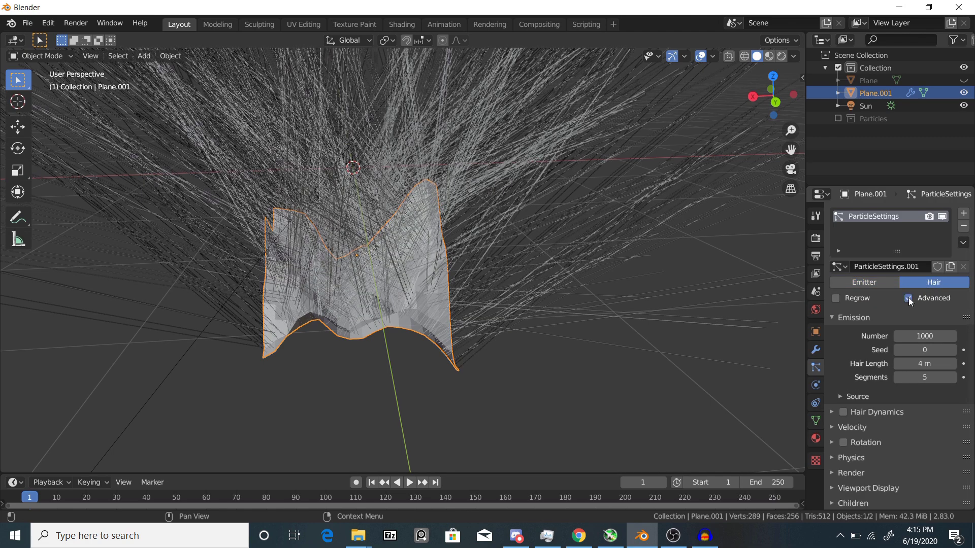
Step: Render the hair particles as a collection, using Particles as the instance collection
{"action": "scroll", "coordinate": [835, 365], "scroll_direction": "down", "scroll_amount": 1}
{"action": "scroll", "coordinate": [835, 361], "scroll_direction": "down", "scroll_amount": 3}
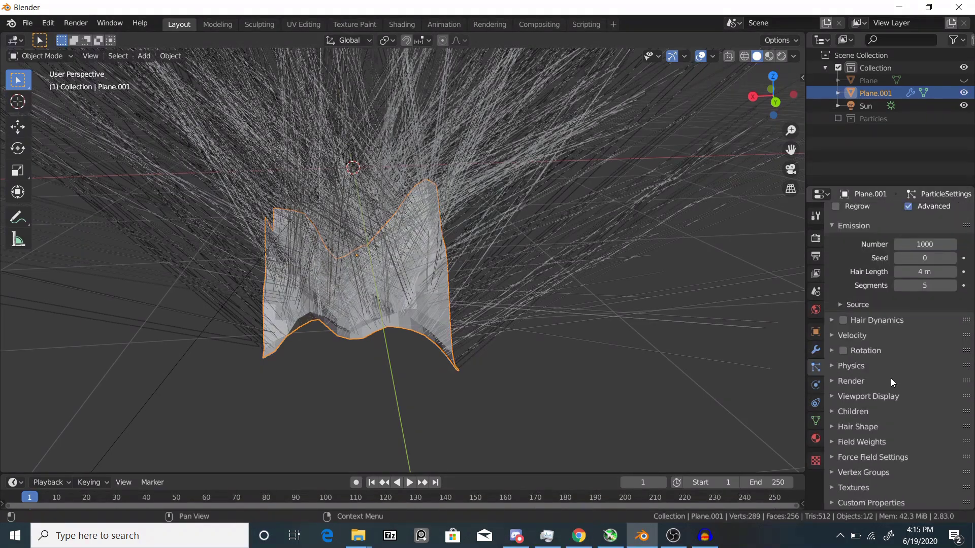
{"action": "left_click", "coordinate": [864, 382]}
{"action": "middle_click_drag", "start_coordinate": [583, 279], "coordinate": [402, 261]}
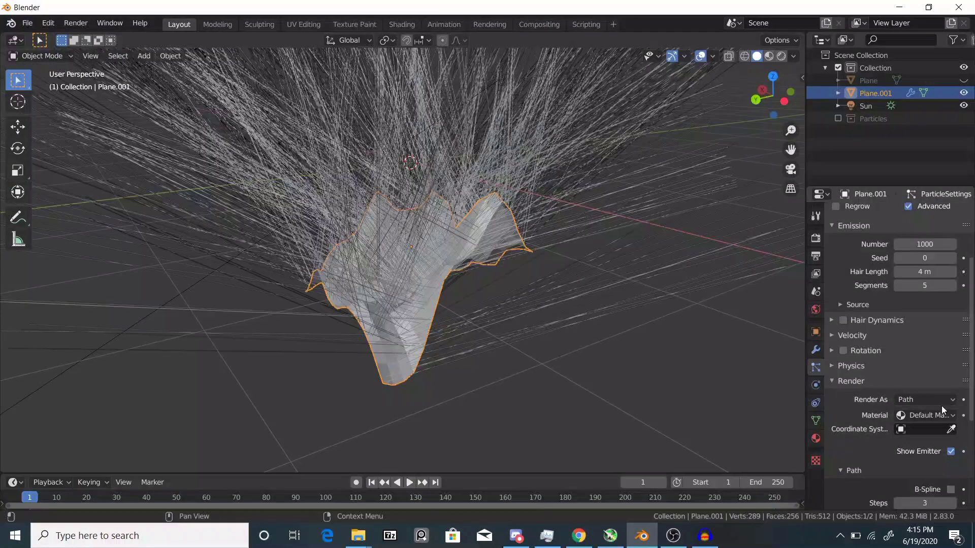
{"action": "left_click", "coordinate": [927, 400]}
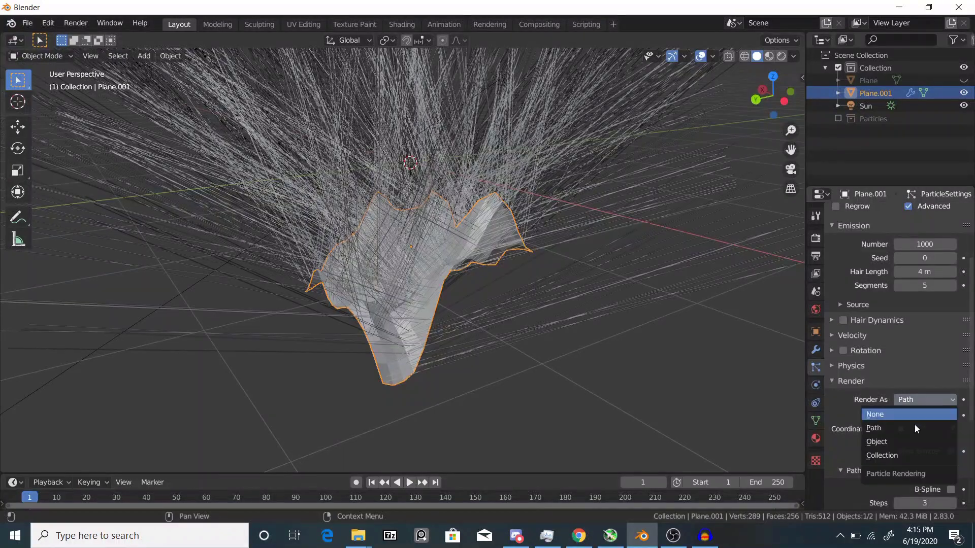
{"action": "left_click", "coordinate": [906, 453]}
{"action": "scroll", "coordinate": [918, 427], "scroll_direction": "down", "scroll_amount": 3}
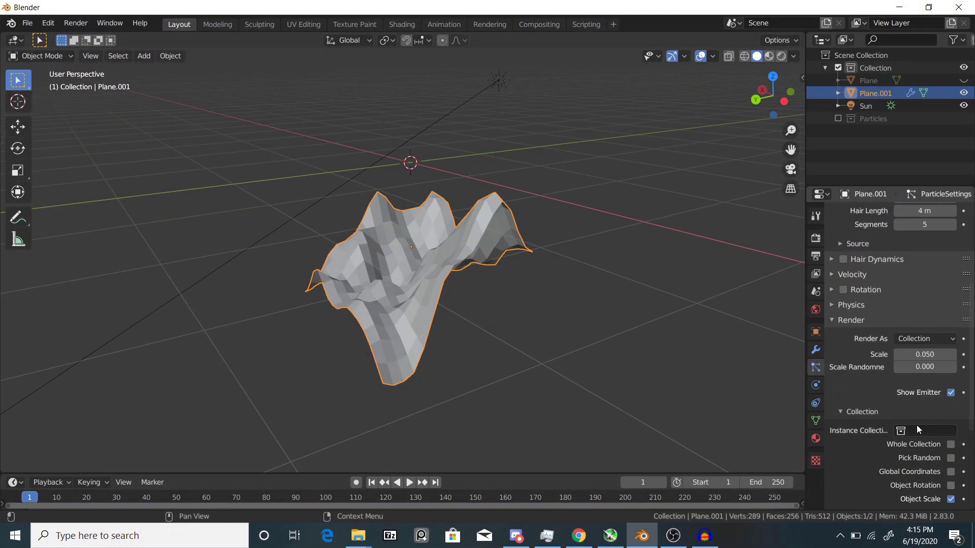
{"action": "left_click", "coordinate": [919, 430]}
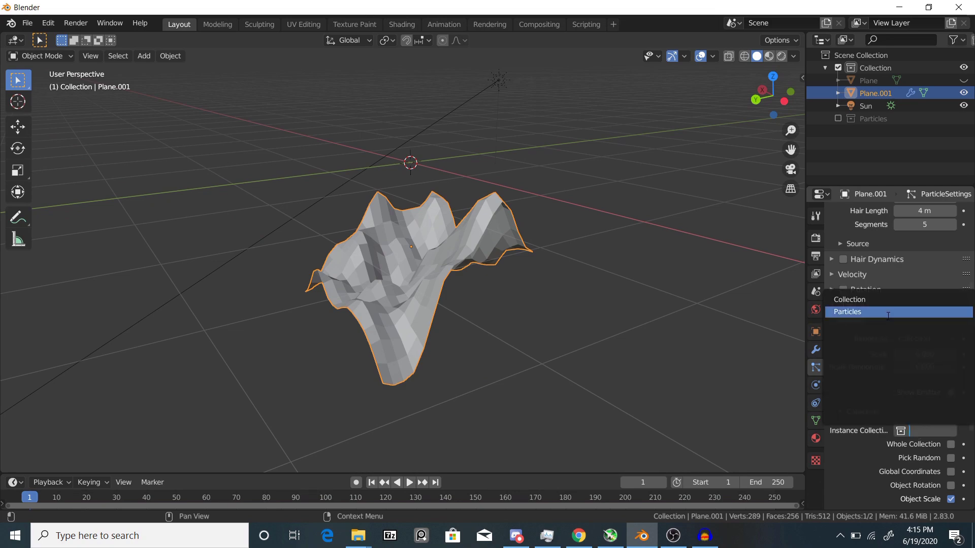
{"action": "left_click", "coordinate": [863, 313]}
Step: Set the particle render scale to 1
{"action": "scroll", "coordinate": [490, 277], "scroll_direction": "up", "scroll_amount": 10}
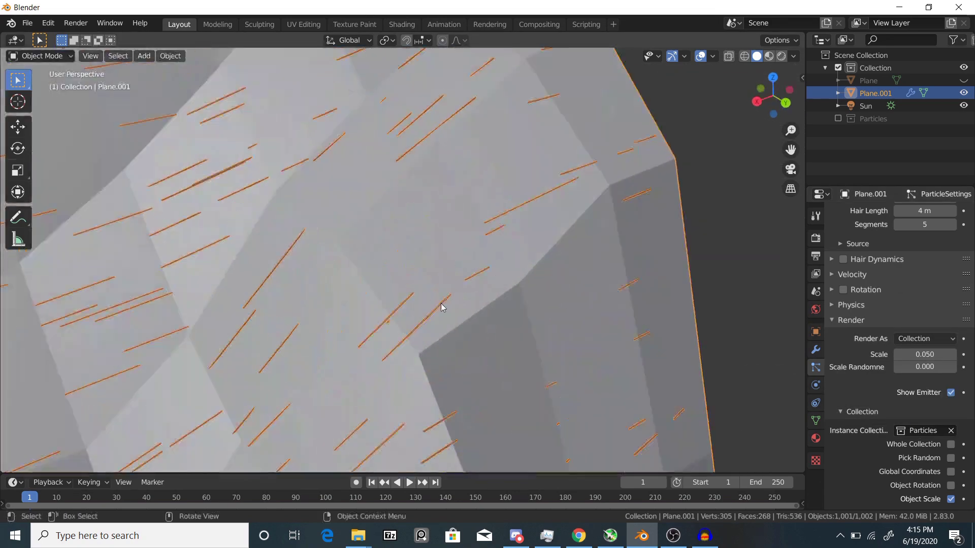
{"action": "left_click_drag", "start_coordinate": [922, 355], "coordinate": [970, 355]}
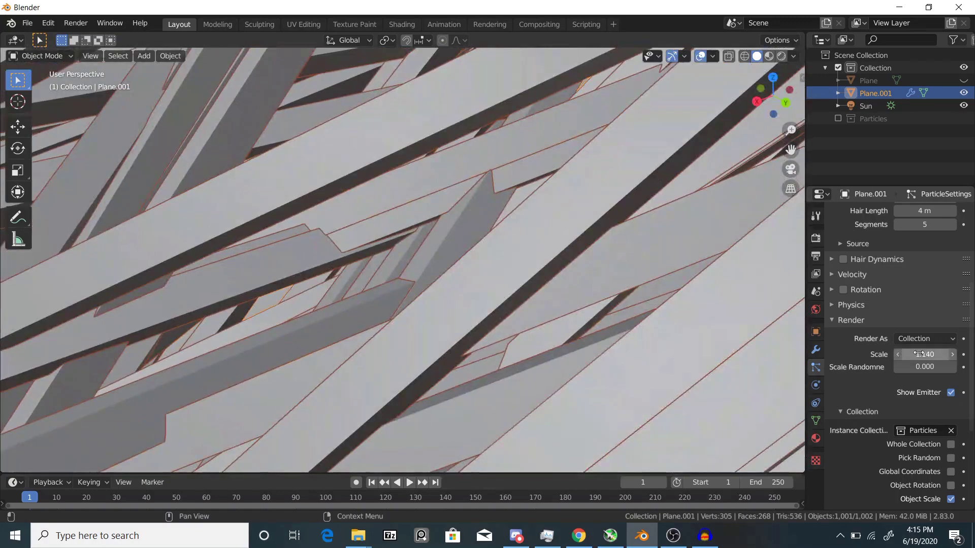
{"action": "scroll", "coordinate": [593, 303], "scroll_direction": "down", "scroll_amount": 2}
{"action": "scroll", "coordinate": [592, 302], "scroll_direction": "down", "scroll_amount": 8}
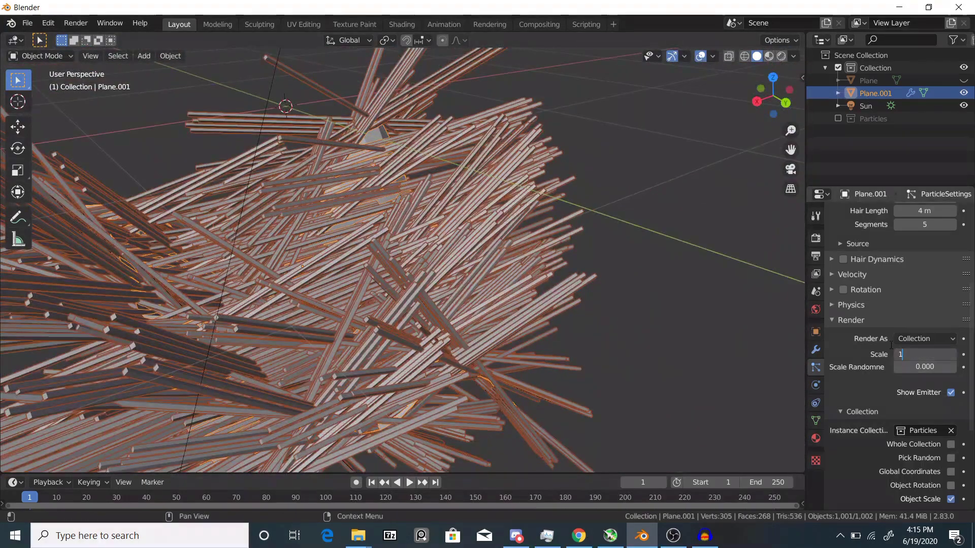
{"action": "key", "text": "Return"}
{"action": "scroll", "coordinate": [650, 208], "scroll_direction": "down", "scroll_amount": 4}
{"action": "middle_click_drag", "start_coordinate": [455, 209], "coordinate": [510, 237]}
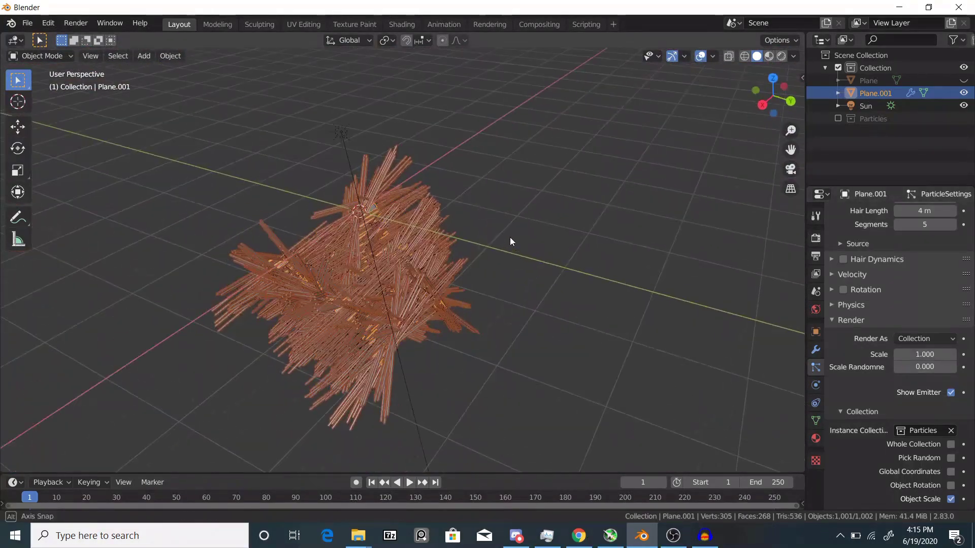
{"action": "scroll", "coordinate": [513, 233], "scroll_direction": "up", "scroll_amount": 4}
Step: Enable Object Rotation for the particle instances and include the Particles collection in the view layer again
{"action": "left_click", "coordinate": [579, 226]}
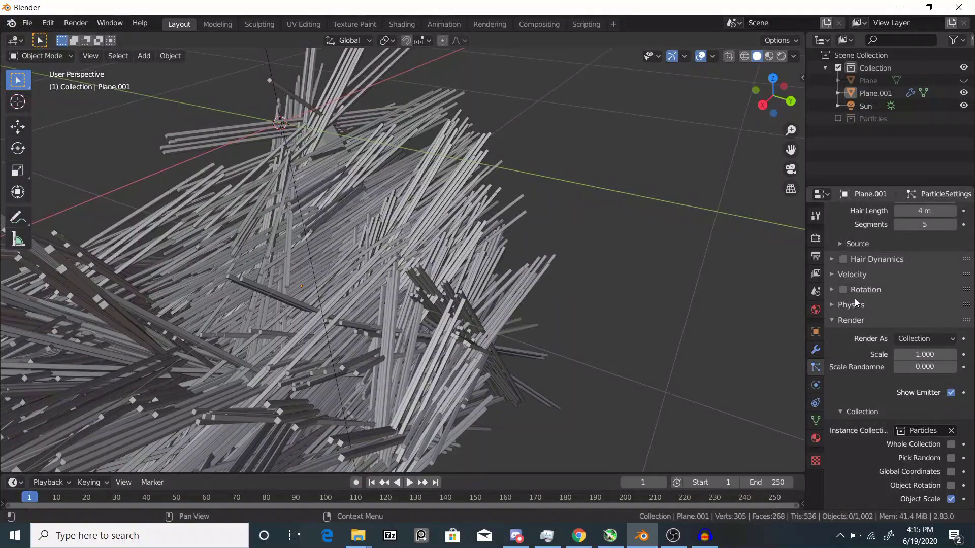
{"action": "scroll", "coordinate": [538, 239], "scroll_direction": "down", "scroll_amount": 3}
{"action": "middle_click_drag", "start_coordinate": [540, 239], "coordinate": [536, 238]}
{"action": "scroll", "coordinate": [458, 177], "scroll_direction": "down", "scroll_amount": 7}
{"action": "middle_click_drag", "start_coordinate": [458, 178], "coordinate": [533, 188]}
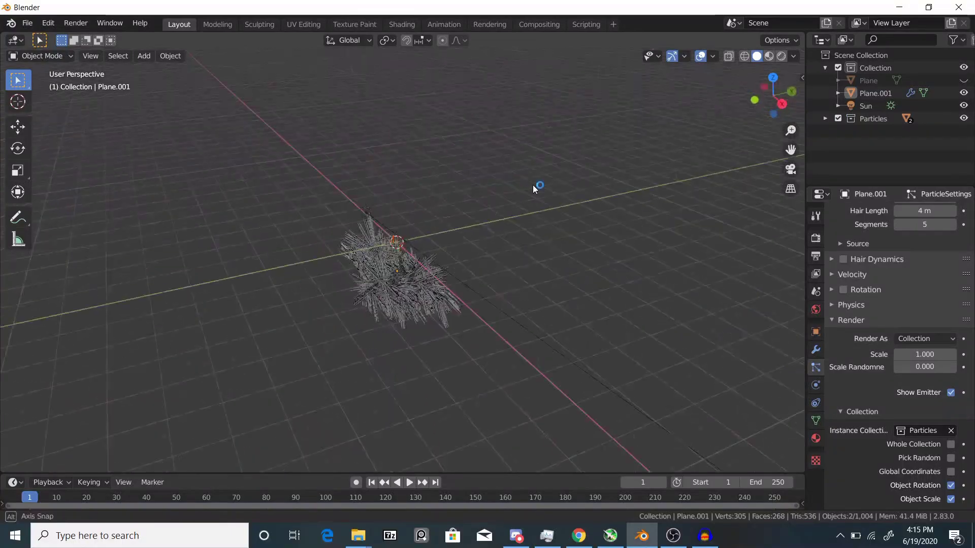
Step: Rotate the two source bars in the Particles collection 90 degrees about the Y axis
{"action": "scroll", "coordinate": [436, 202], "scroll_direction": "up", "scroll_amount": 9}
{"action": "middle_click_drag", "start_coordinate": [436, 201], "coordinate": [485, 236]}
{"action": "scroll", "coordinate": [485, 236], "scroll_direction": "up", "scroll_amount": 3}
{"action": "left_click", "coordinate": [428, 170]}
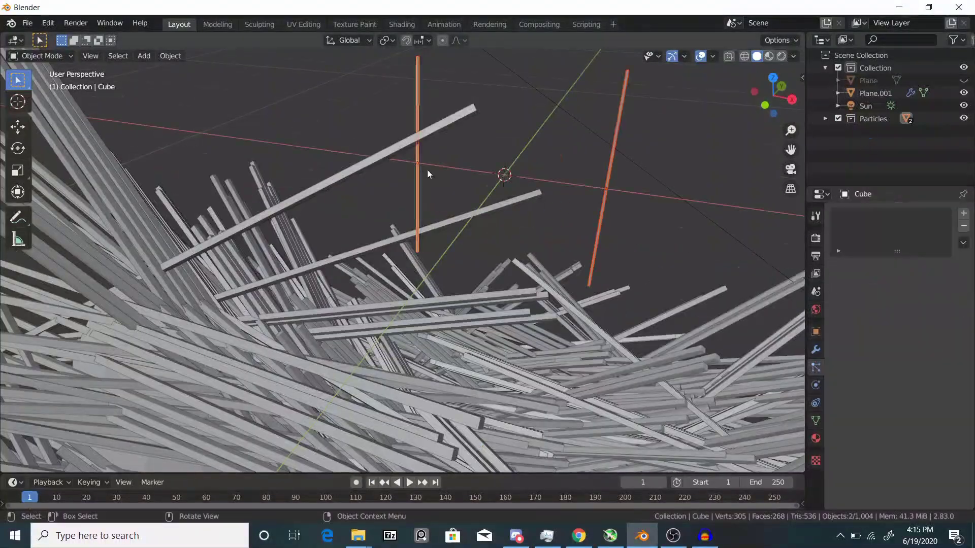
{"action": "middle_click_drag", "start_coordinate": [427, 169], "coordinate": [623, 238]}
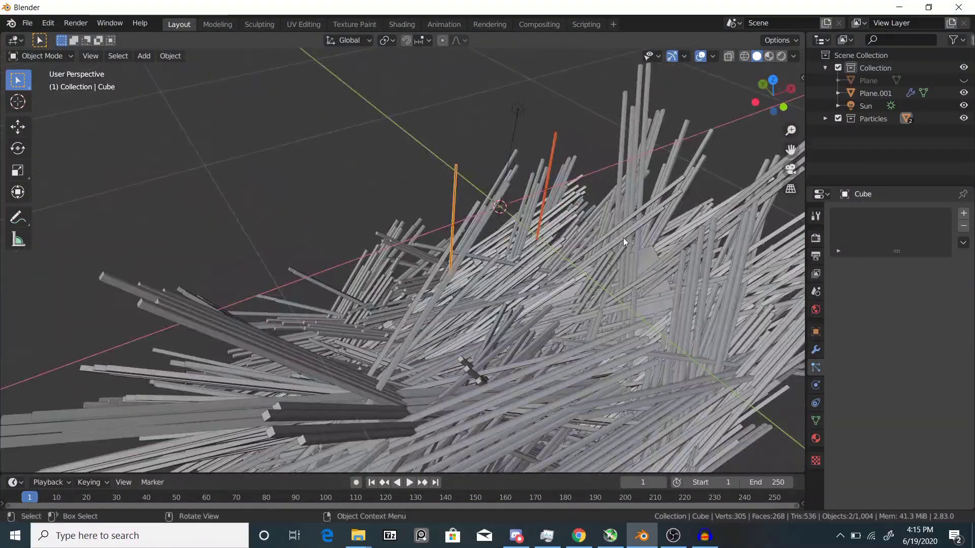
{"action": "key", "text": "KP_Decimal"}
{"action": "type", "text": "r"}
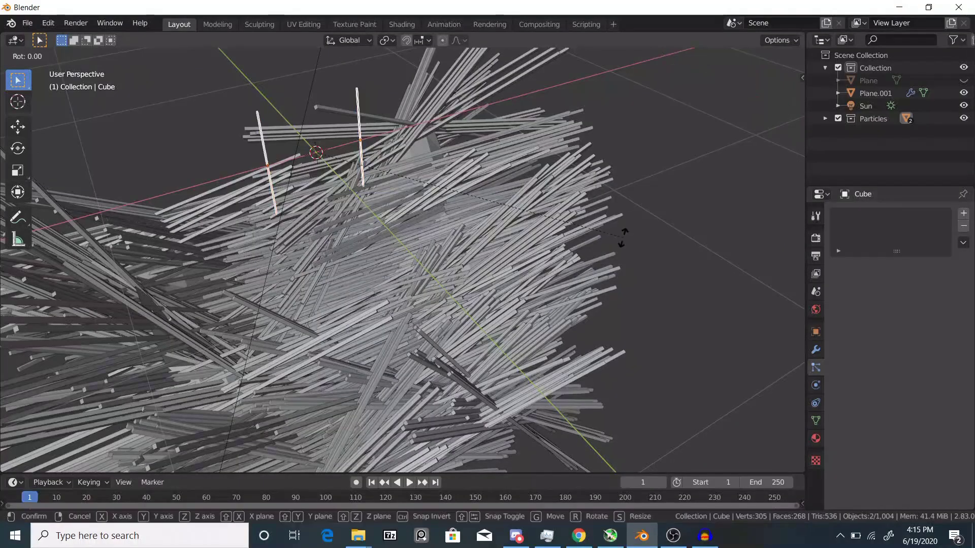
{"action": "type", "text": "y90"}
{"action": "key", "text": "Return"}
{"action": "middle_click_drag", "start_coordinate": [624, 238], "coordinate": [760, 233]}
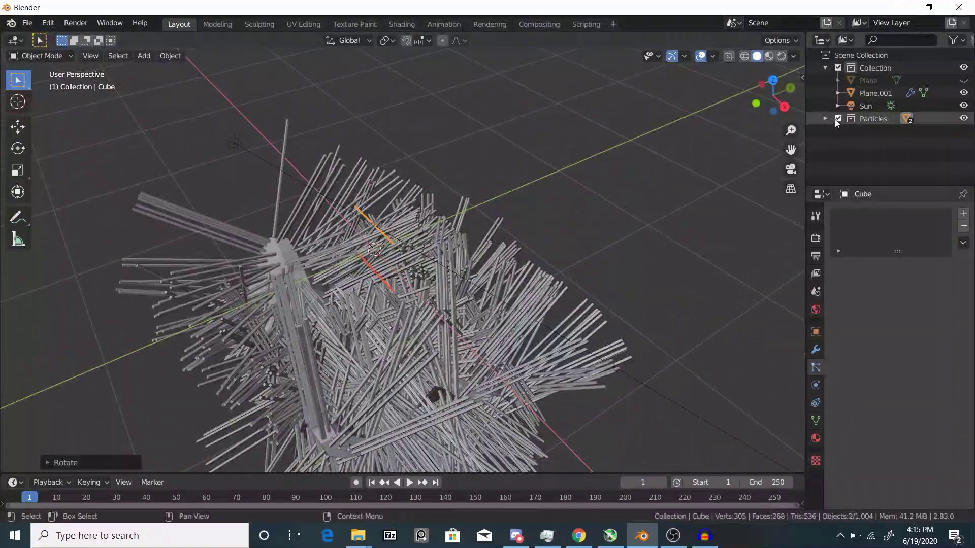
Step: Exclude the Particles collection from the view layer and enable Rotation for the displaced plane's hair with the orientation axis Global Z
{"action": "scroll", "coordinate": [403, 278], "scroll_direction": "up", "scroll_amount": 3}
{"action": "left_click", "coordinate": [678, 263]}
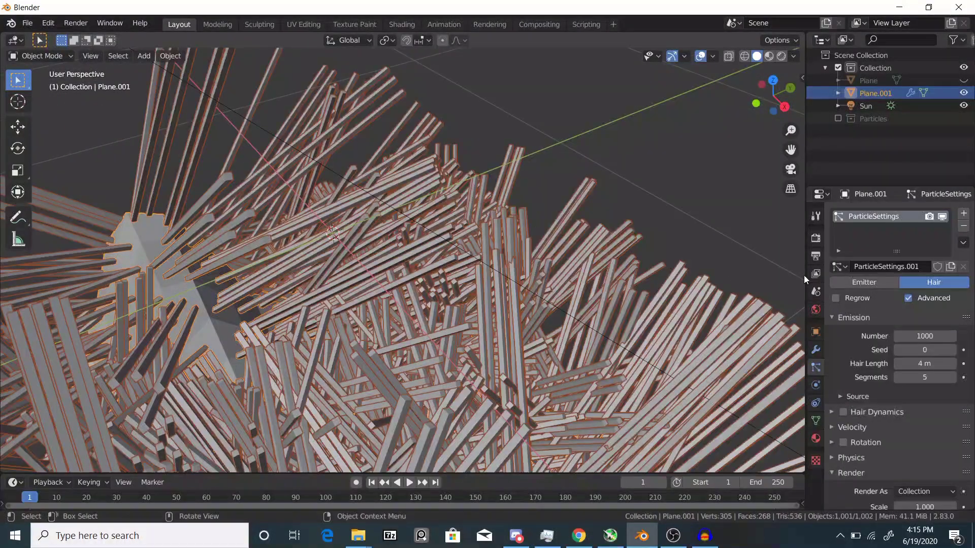
{"action": "left_click", "coordinate": [843, 443]}
{"action": "left_click", "coordinate": [830, 442]}
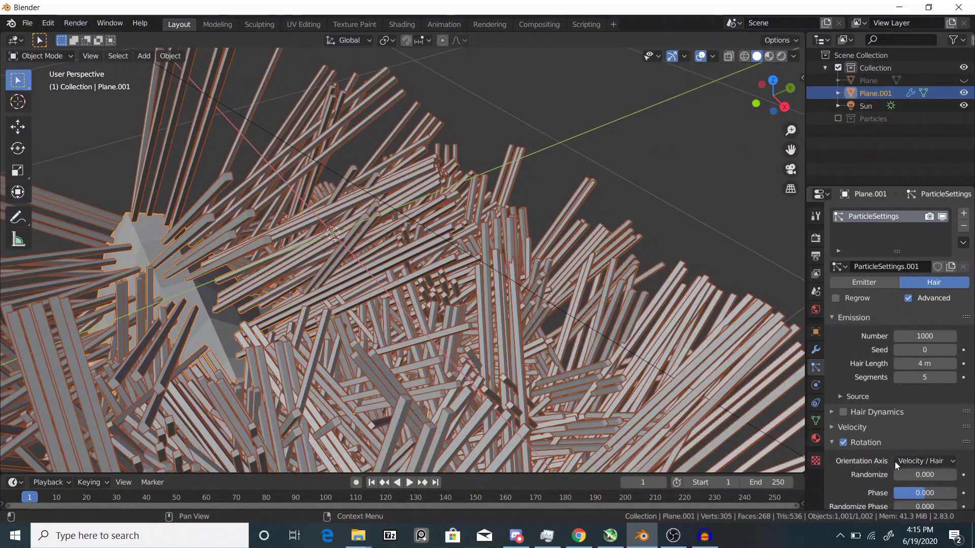
{"action": "left_click", "coordinate": [923, 459]}
{"action": "left_click", "coordinate": [910, 363]}
{"action": "scroll", "coordinate": [421, 259], "scroll_direction": "down", "scroll_amount": 7}
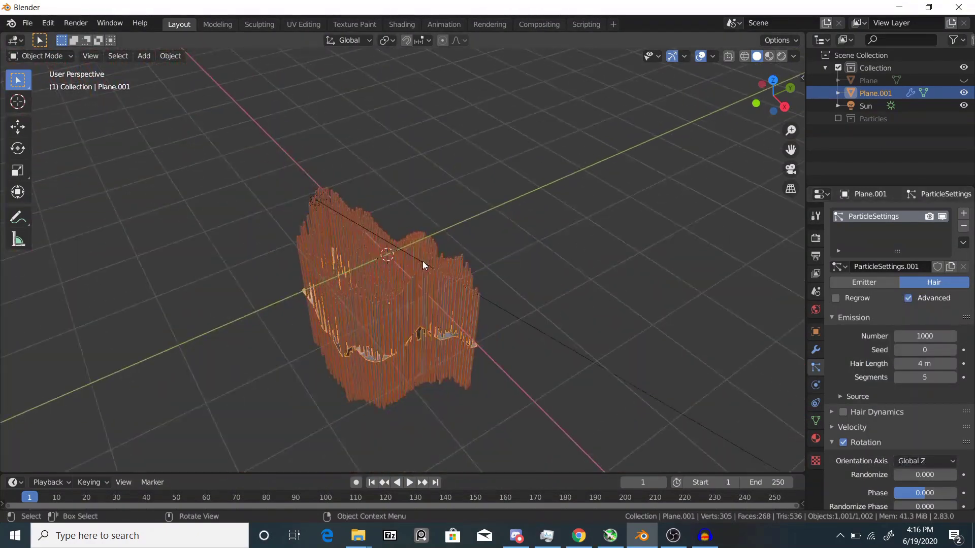
{"action": "middle_click_drag", "start_coordinate": [422, 261], "coordinate": [436, 310]}
{"action": "scroll", "coordinate": [575, 252], "scroll_direction": "up", "scroll_amount": 5}
{"action": "left_click", "coordinate": [426, 288]}
{"action": "scroll", "coordinate": [361, 364], "scroll_direction": "down", "scroll_amount": 4}
Step: Set the hair particle emission number to 400
{"action": "left_click_drag", "start_coordinate": [932, 336], "coordinate": [926, 336]}
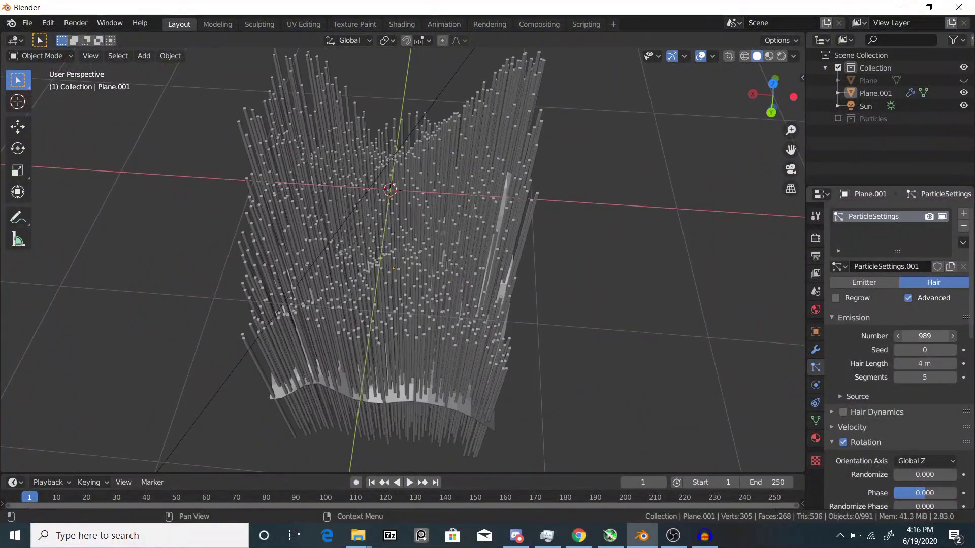
{"action": "left_click", "coordinate": [901, 338]}
{"action": "type", "text": "400"}
{"action": "key", "text": "Return"}
{"action": "middle_click_drag", "start_coordinate": [624, 288], "coordinate": [671, 249]}
{"action": "scroll", "coordinate": [670, 248], "scroll_direction": "up", "scroll_amount": 4}
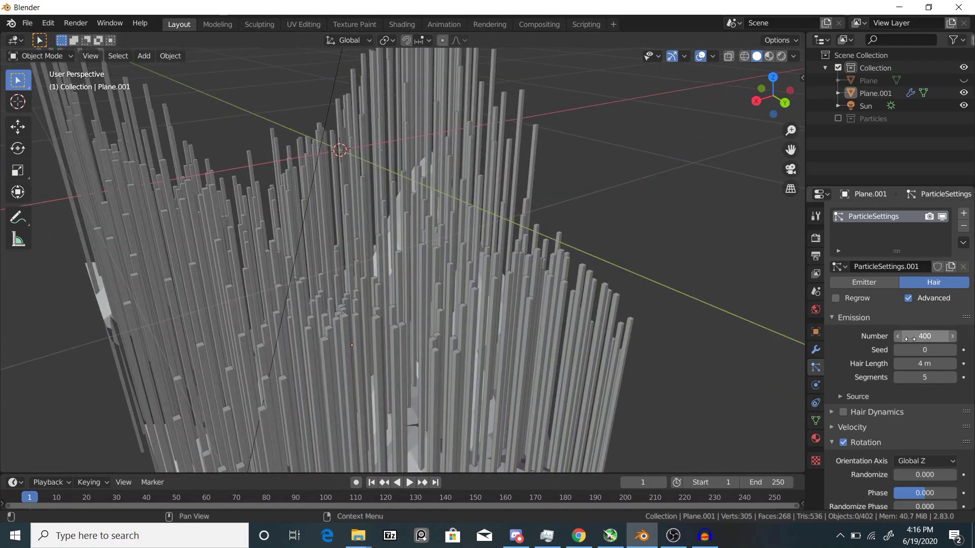
Step: Try emission numbers of 1000 and 10000 for denser bars and return the number to 400
{"action": "mouse_move", "coordinate": [910, 339]}
{"action": "left_mouse_down"}
{"action": "mouse_move", "coordinate": [927, 338]}
{"action": "mouse_move", "coordinate": [914, 338]}
{"action": "left_mouse_up"}
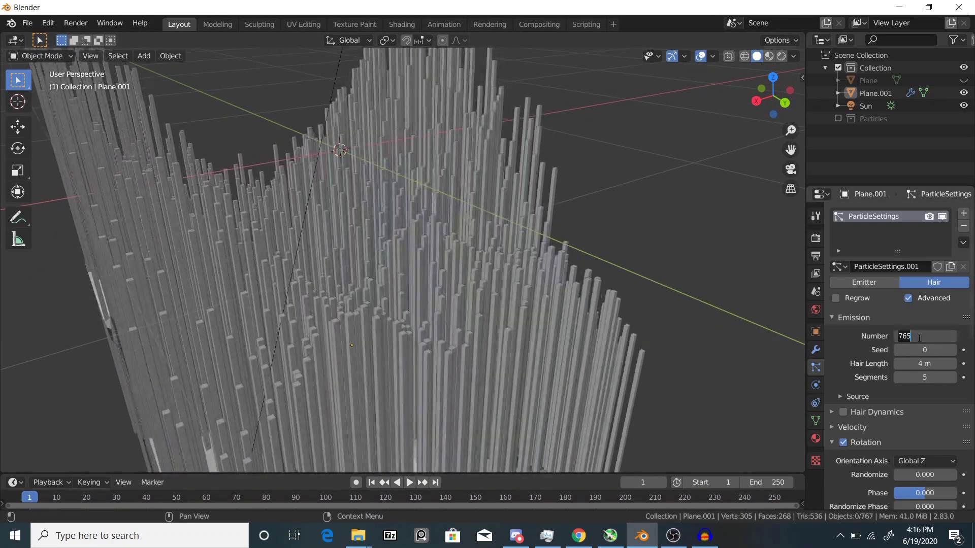
{"action": "type", "text": "00"}
{"action": "key", "text": "Return"}
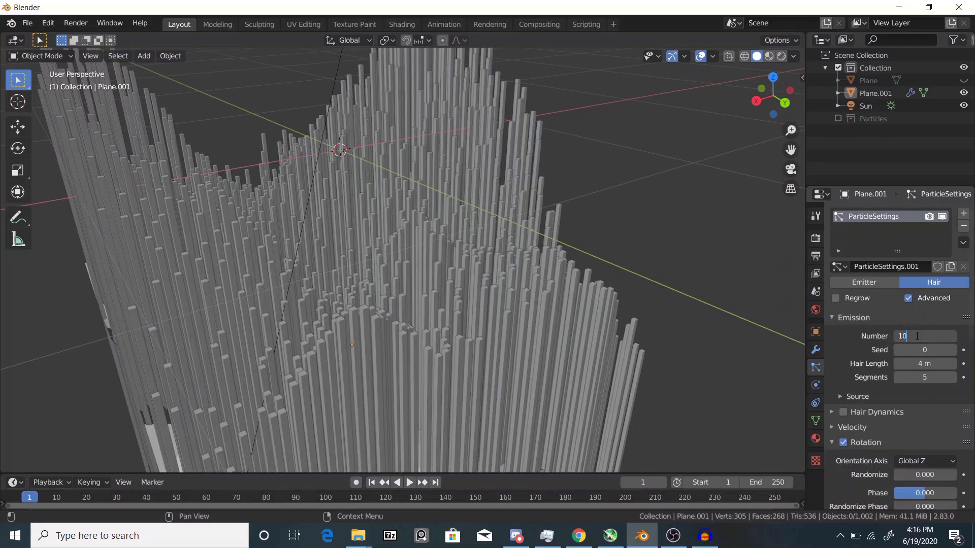
{"action": "key", "text": "Return"}
{"action": "middle_click_drag", "start_coordinate": [462, 266], "coordinate": [416, 261]}
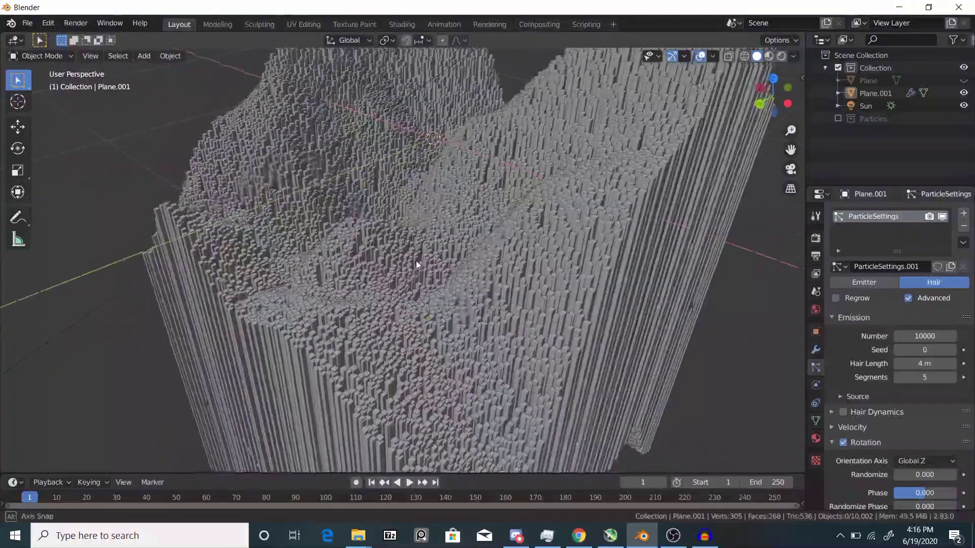
{"action": "scroll", "coordinate": [416, 261], "scroll_direction": "up", "scroll_amount": 3}
{"action": "scroll", "coordinate": [548, 239], "scroll_direction": "down", "scroll_amount": 8}
{"action": "scroll", "coordinate": [540, 242], "scroll_direction": "up", "scroll_amount": 3}
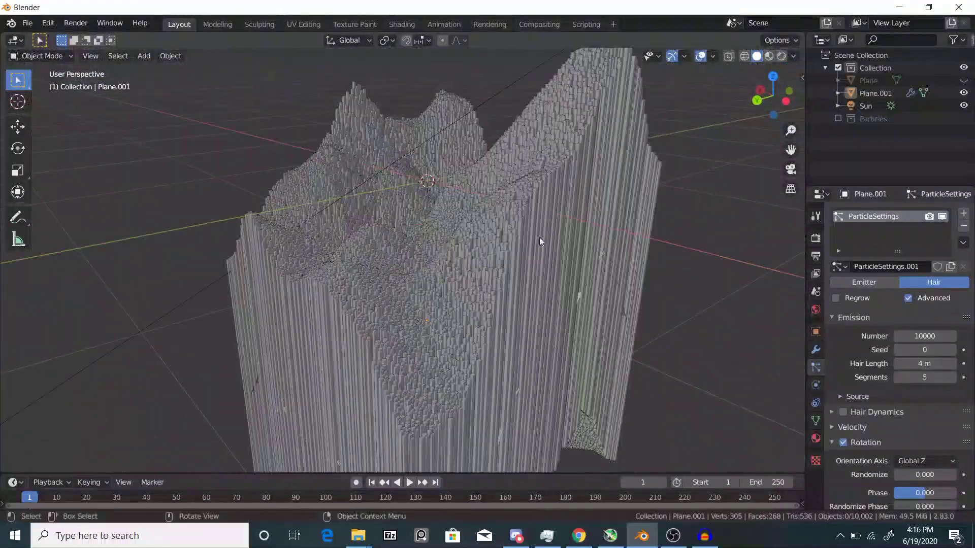
{"action": "type", "text": "400"}
{"action": "key", "text": "Return"}
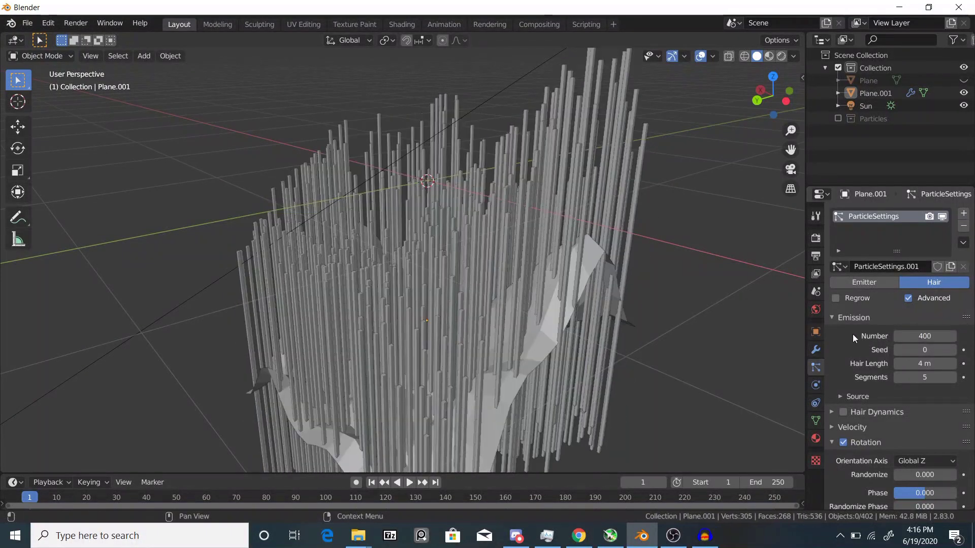
Step: Unhide the floor plane and raise the displaced particle plane along the Z axis relative to the floor
{"action": "middle_click_drag", "start_coordinate": [558, 291], "coordinate": [593, 298]}
{"action": "scroll", "coordinate": [520, 308], "scroll_direction": "down", "scroll_amount": 5}
{"action": "middle_click_drag", "start_coordinate": [507, 308], "coordinate": [523, 314]}
{"action": "key", "text": "alt+h"}
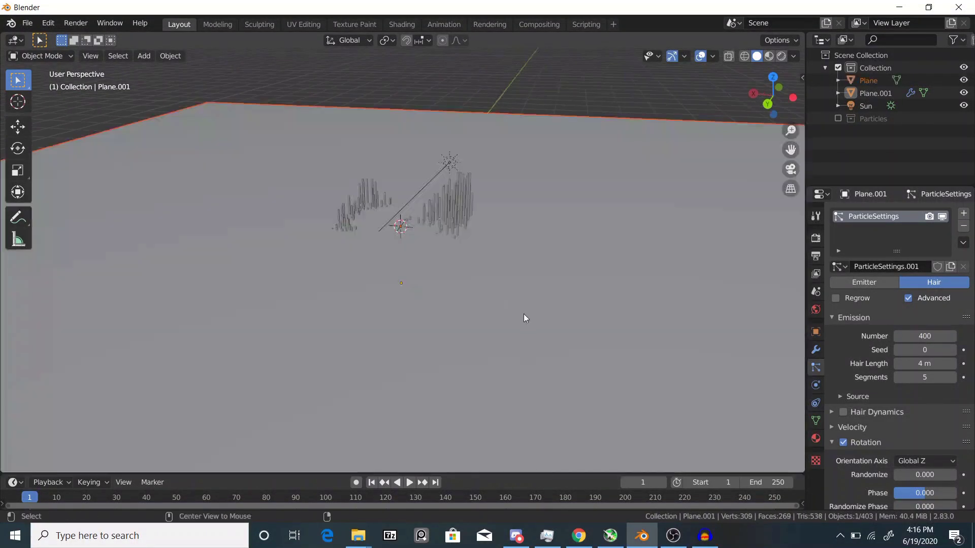
{"action": "scroll", "coordinate": [450, 264], "scroll_direction": "up", "scroll_amount": 4}
{"action": "middle_click_drag", "start_coordinate": [467, 275], "coordinate": [491, 236]}
{"action": "left_click", "coordinate": [540, 163]}
{"action": "scroll", "coordinate": [508, 224], "scroll_direction": "down", "scroll_amount": 4}
{"action": "key", "text": "g"}
{"action": "key", "text": "z"}
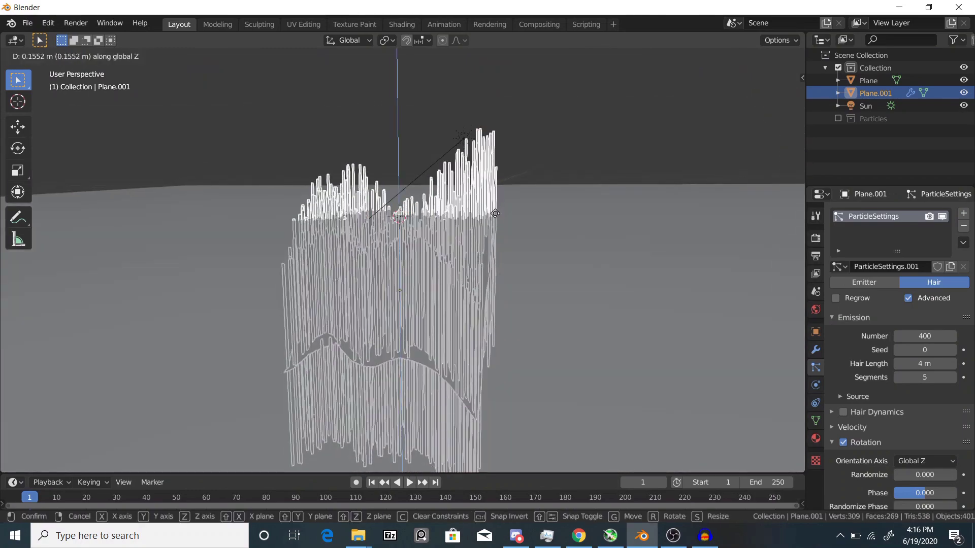
{"action": "left_click", "coordinate": [438, 195]}
{"action": "middle_click_drag", "start_coordinate": [438, 196], "coordinate": [446, 232]}
{"action": "key", "text": "alt+a"}
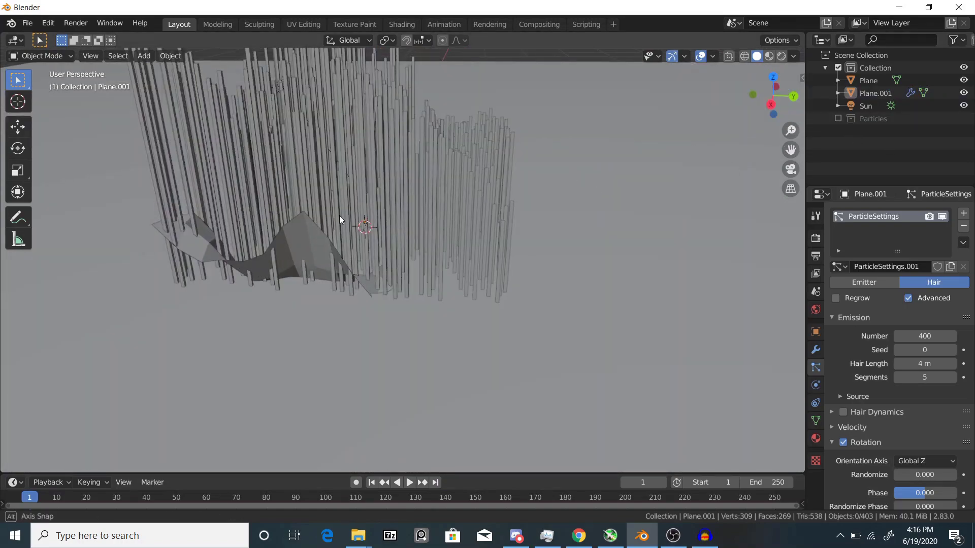
Step: Select the displaced particle plane and turn off Show Emitter in its particle render settings
{"action": "middle_click_drag", "start_coordinate": [339, 216], "coordinate": [418, 235]}
{"action": "left_click", "coordinate": [477, 250]}
{"action": "middle_click_drag", "start_coordinate": [477, 250], "coordinate": [559, 231]}
{"action": "left_click", "coordinate": [436, 217]}
{"action": "left_click", "coordinate": [485, 233]}
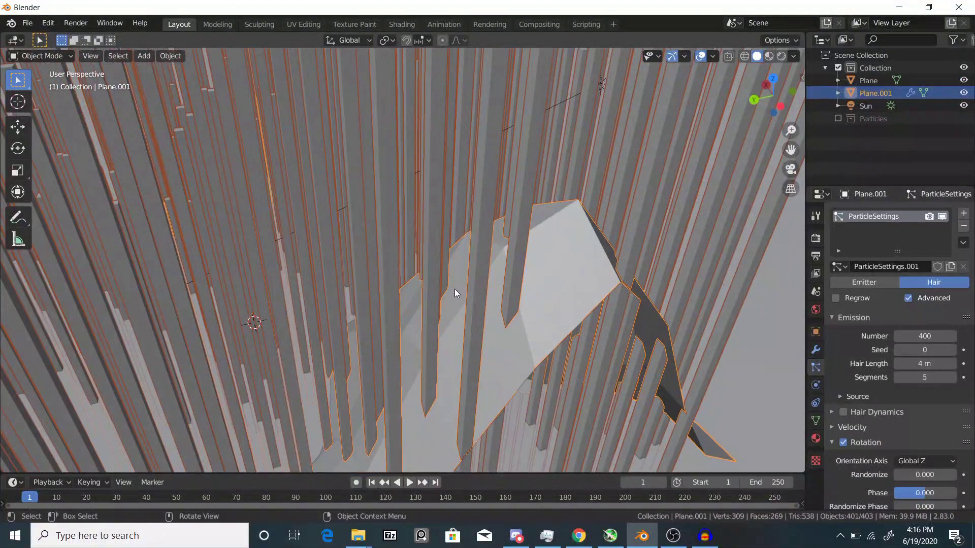
{"action": "scroll", "coordinate": [444, 347], "scroll_direction": "down", "scroll_amount": 5}
{"action": "middle_click_drag", "start_coordinate": [449, 345], "coordinate": [264, 335]}
{"action": "scroll", "coordinate": [961, 394], "scroll_direction": "down", "scroll_amount": 15}
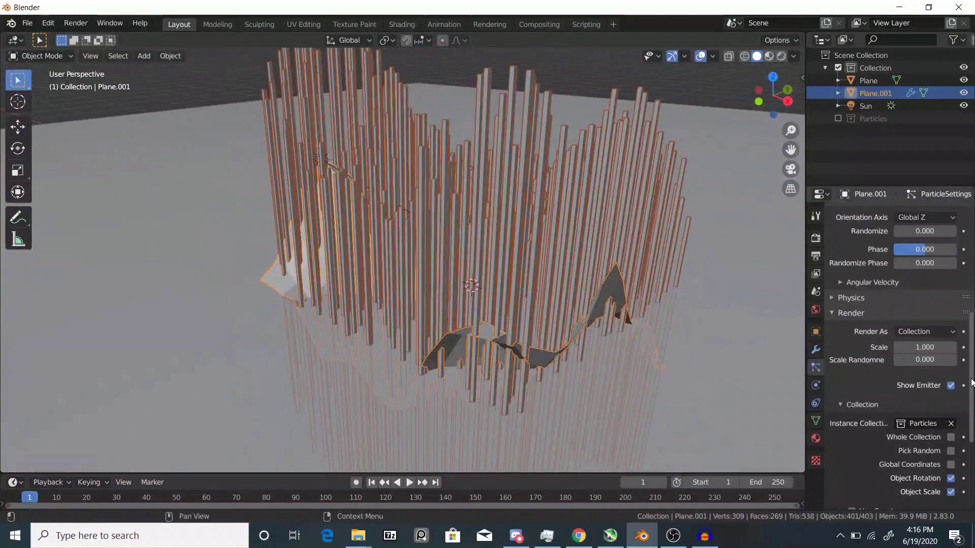
{"action": "scroll", "coordinate": [961, 394], "scroll_direction": "down", "scroll_amount": 1}
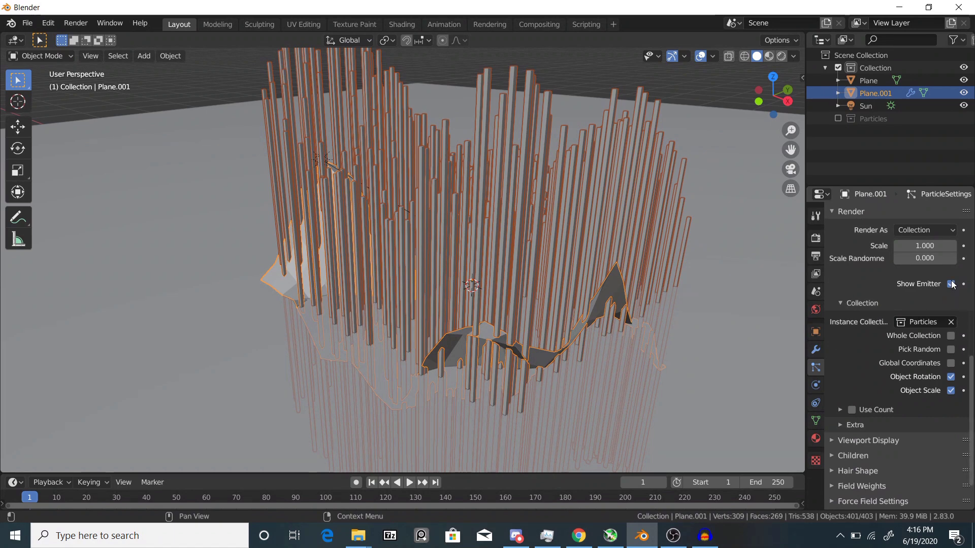
Step: Turn off Show Emitter in the particle system's viewport display settings and deselect everything
{"action": "left_click", "coordinate": [850, 440]}
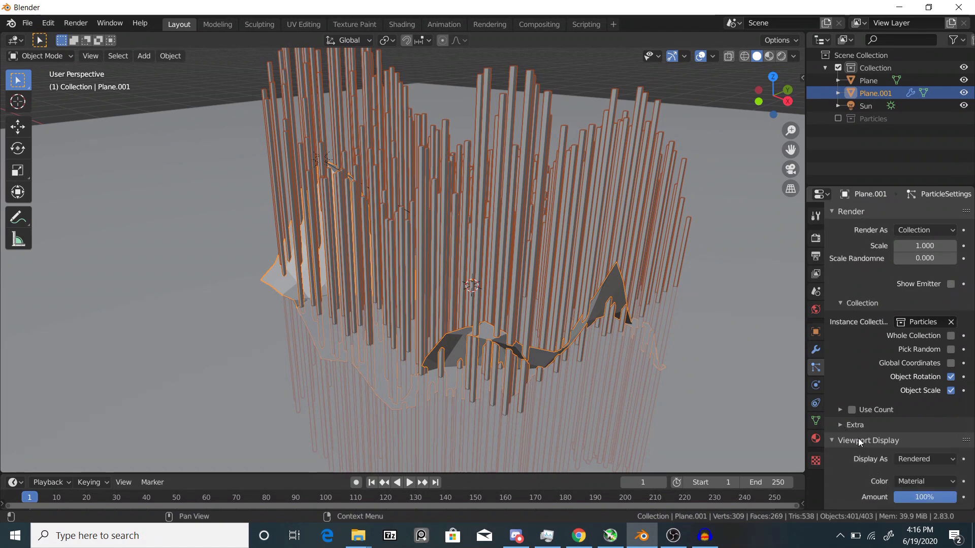
{"action": "scroll", "coordinate": [850, 442], "scroll_direction": "down", "scroll_amount": 4}
{"action": "middle_click_drag", "start_coordinate": [566, 286], "coordinate": [582, 325]}
{"action": "key", "text": "alt+a"}
{"action": "scroll", "coordinate": [582, 325], "scroll_direction": "up", "scroll_amount": 5}
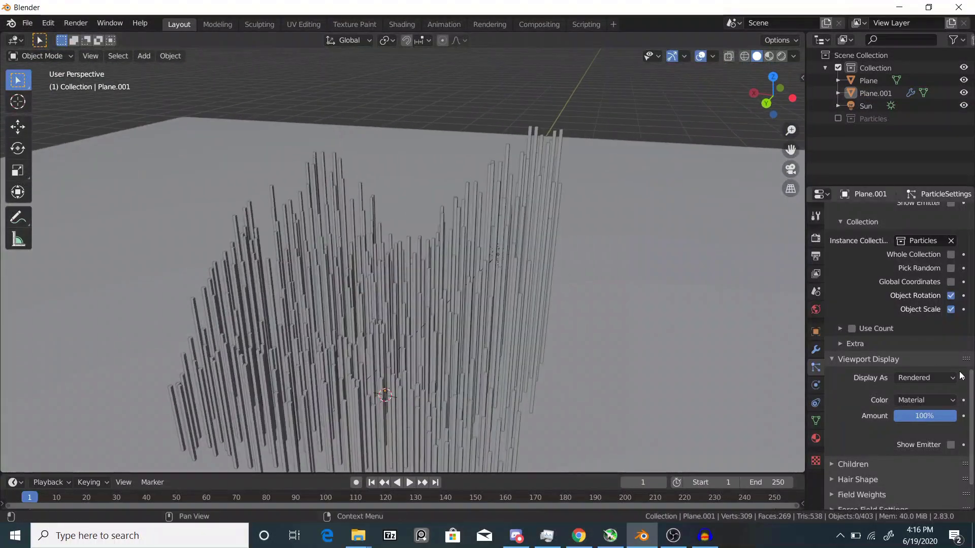
Step: Set the particle render scale to 1.5 and move the particle plane up so the longer bars stand on the floor
{"action": "scroll", "coordinate": [914, 355], "scroll_direction": "up", "scroll_amount": 10}
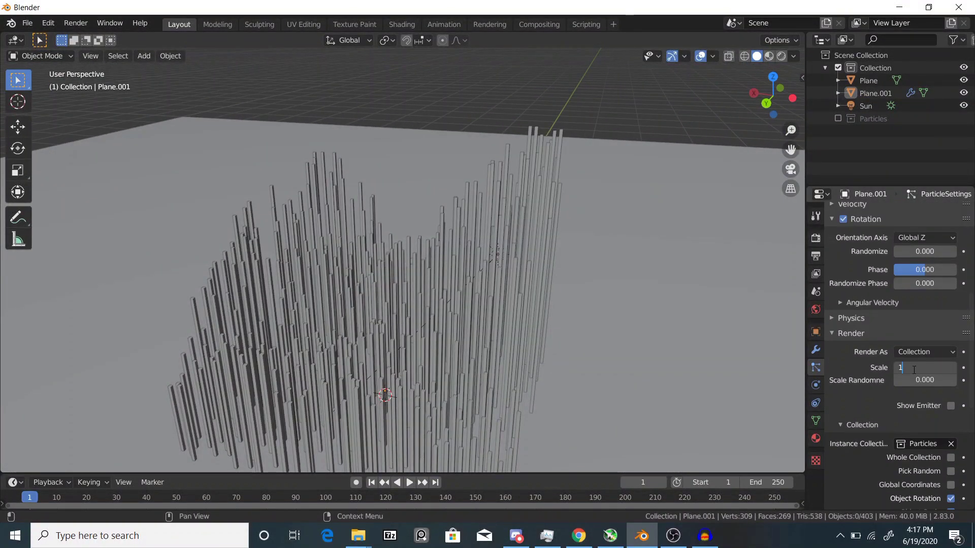
{"action": "key", "text": "Return"}
{"action": "scroll", "coordinate": [315, 234], "scroll_direction": "down", "scroll_amount": 3}
{"action": "middle_click_drag", "start_coordinate": [325, 235], "coordinate": [233, 213]}
{"action": "left_click", "coordinate": [453, 249]}
{"action": "key", "text": "g"}
{"action": "left_click", "coordinate": [233, 222]}
{"action": "left_click", "coordinate": [233, 222]}
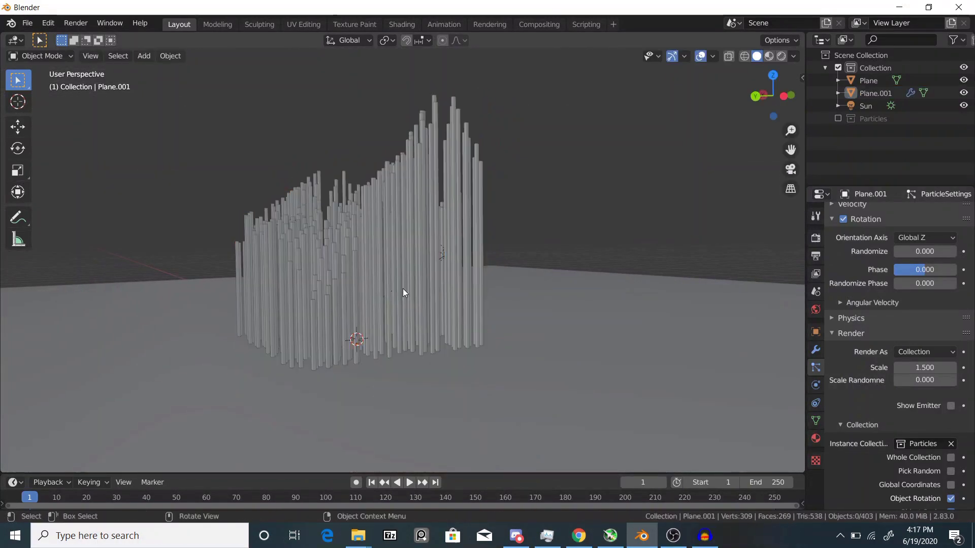
Step: Switch the viewport to rendered shading and examine the coloured bars on the floor
{"action": "middle_click_drag", "start_coordinate": [403, 288], "coordinate": [505, 319]}
{"action": "key", "text": "z"}
{"action": "left_click", "coordinate": [485, 184]}
{"action": "mouse_move", "coordinate": [438, 269]}
{"action": "middle_mouse_down"}
{"action": "mouse_move", "coordinate": [282, 281]}
{"action": "mouse_move", "coordinate": [477, 319]}
{"action": "mouse_move", "coordinate": [523, 346]}
{"action": "mouse_move", "coordinate": [428, 361]}
{"action": "middle_mouse_up"}
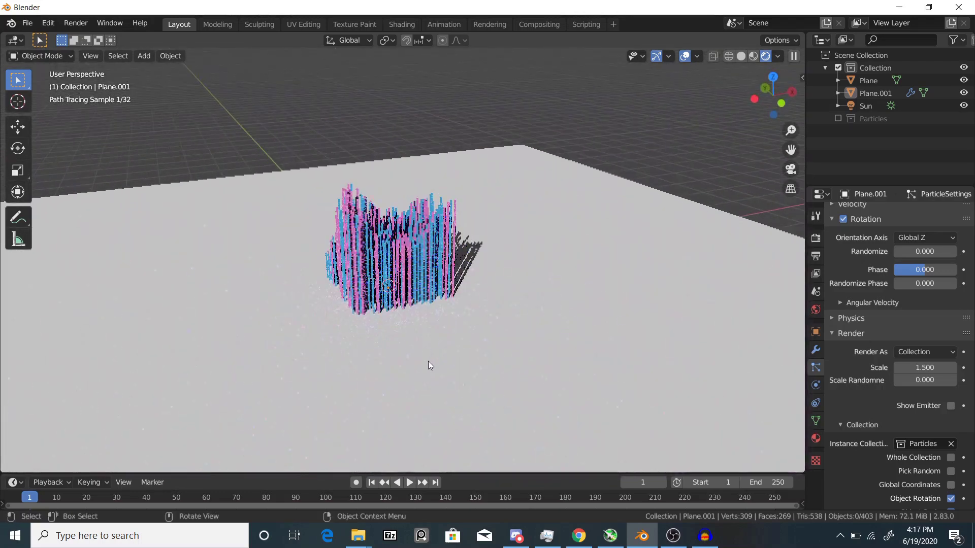
{"action": "scroll", "coordinate": [429, 361], "scroll_direction": "down", "scroll_amount": 3}
Step: Create a new material for the floor plane and name it Floor
{"action": "left_click", "coordinate": [513, 304]}
{"action": "scroll", "coordinate": [545, 325], "scroll_direction": "up", "scroll_amount": 4}
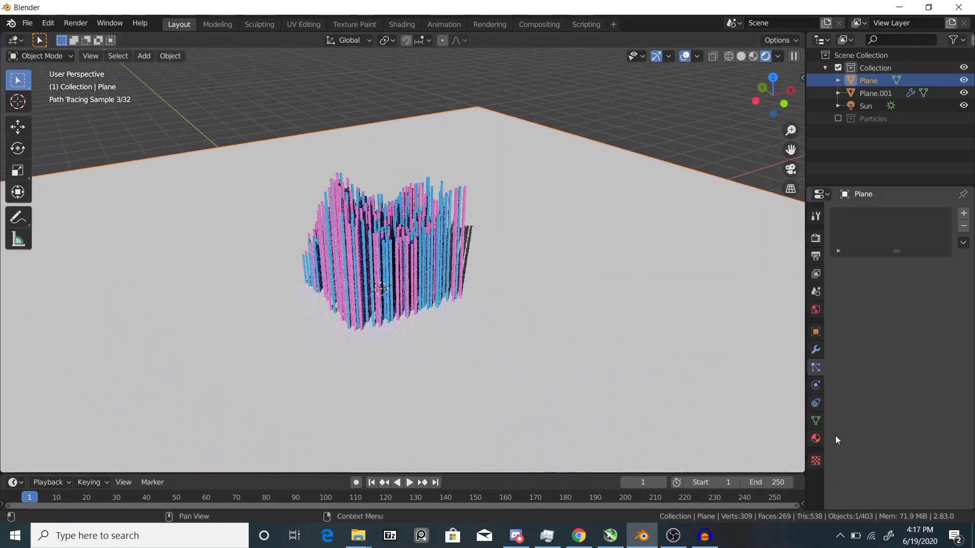
{"action": "left_click", "coordinate": [889, 258]}
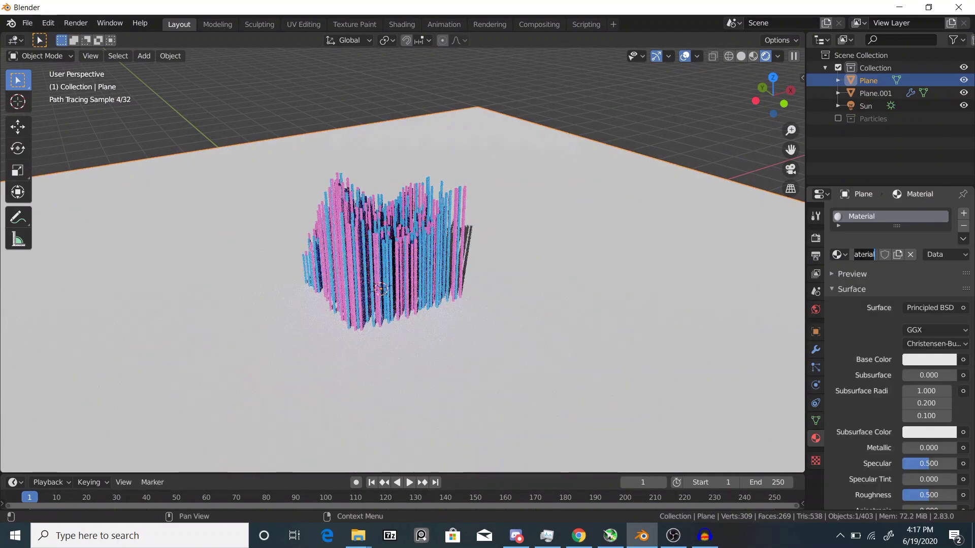
{"action": "key", "text": "Return"}
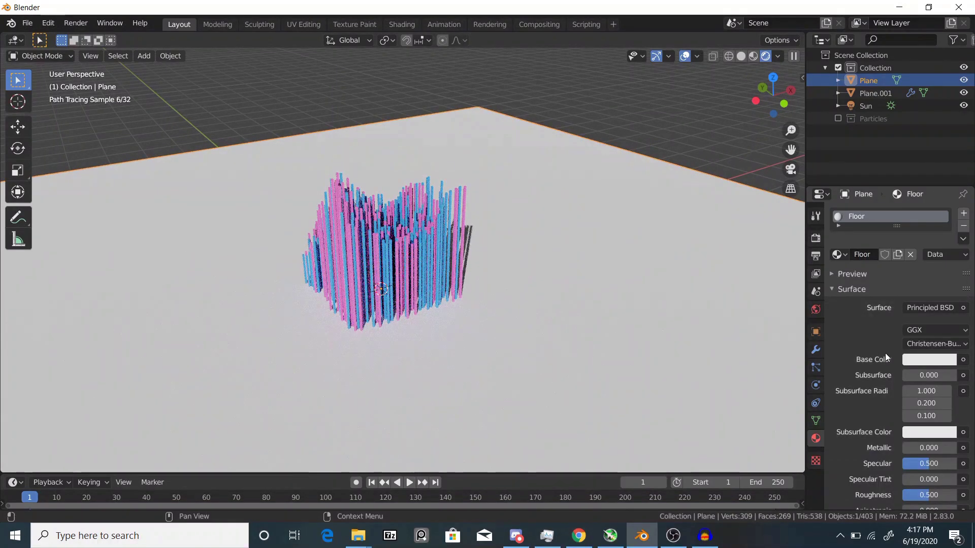
Step: Try a black base colour for the Floor material and settle on a medium grey
{"action": "left_click", "coordinate": [914, 359]}
{"action": "left_click_drag", "start_coordinate": [947, 209], "coordinate": [947, 271]}
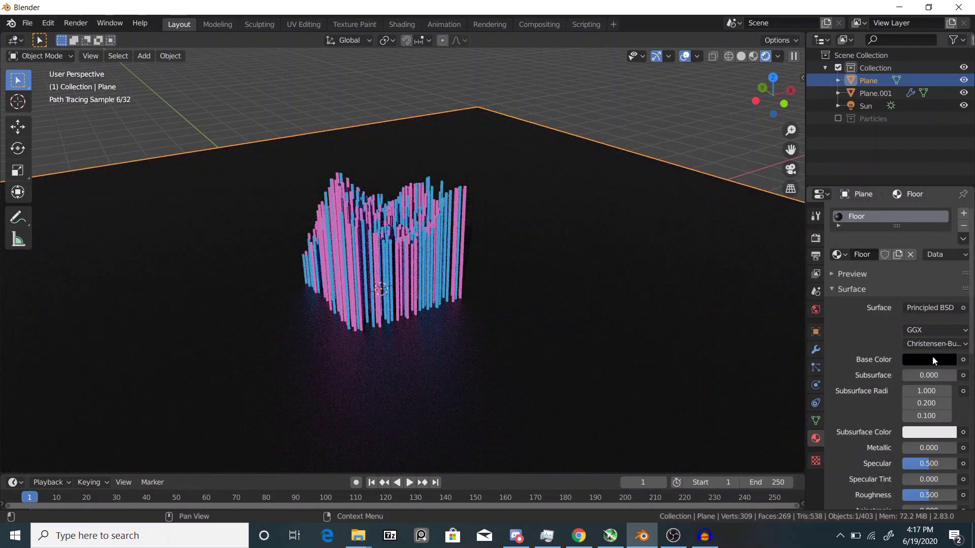
{"action": "left_click", "coordinate": [930, 358]}
{"action": "left_click", "coordinate": [946, 194]}
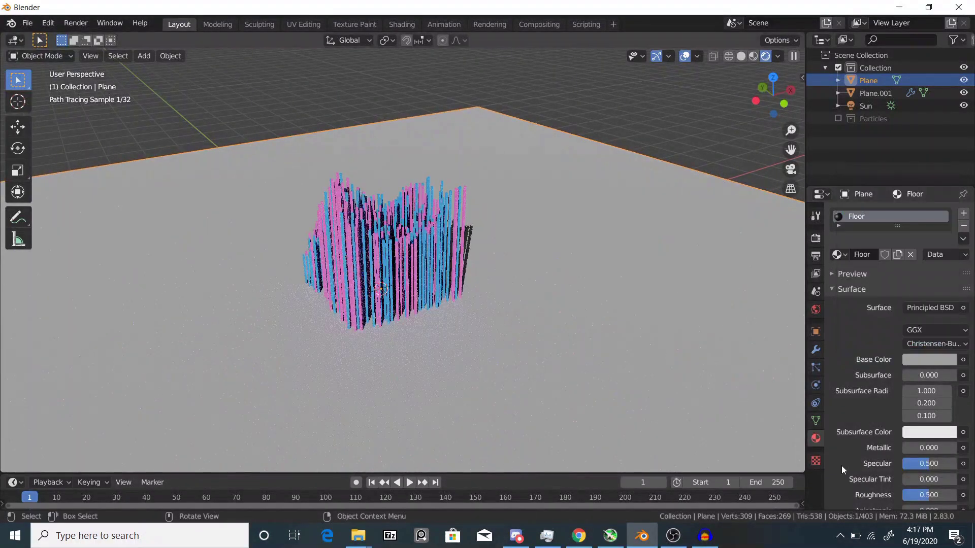
Step: Set the Floor material's Metallic value to 1 and its Roughness to 0.3
{"action": "left_click_drag", "start_coordinate": [906, 448], "coordinate": [958, 448]}
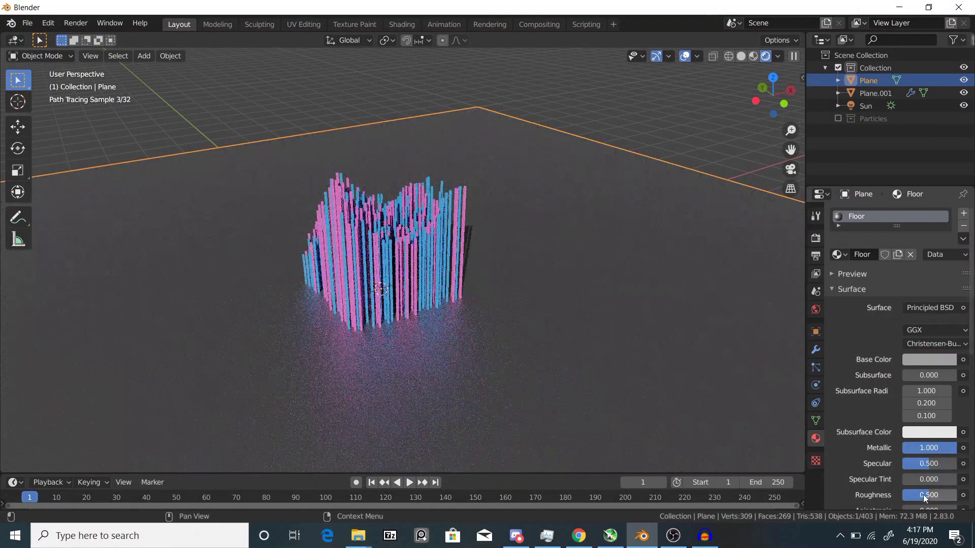
{"action": "left_click", "coordinate": [928, 495]}
{"action": "type", "text": ".3"}
{"action": "key", "text": "Return"}
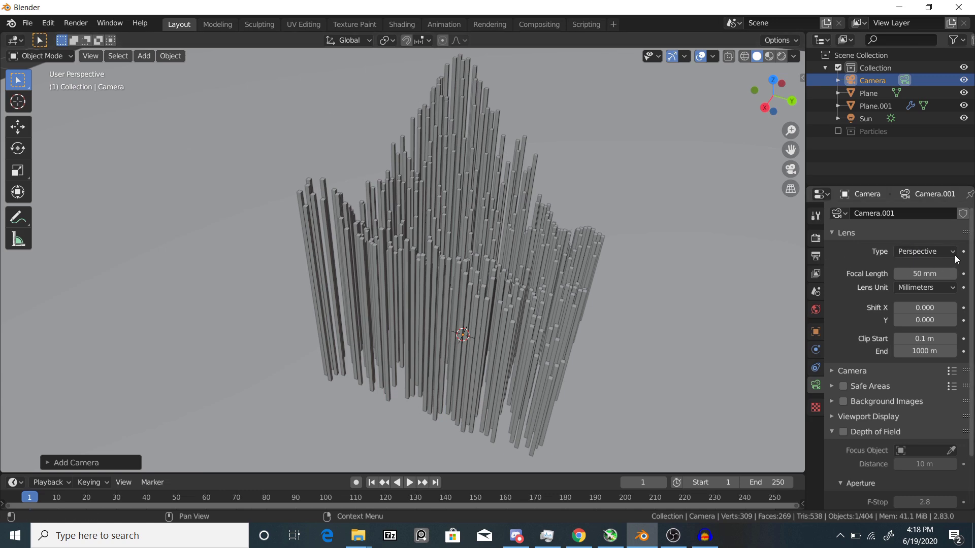
Step: Set the new camera's type to Orthographic and frame the bars from an angled viewpoint in the camera view
{"action": "left_click", "coordinate": [932, 251]}
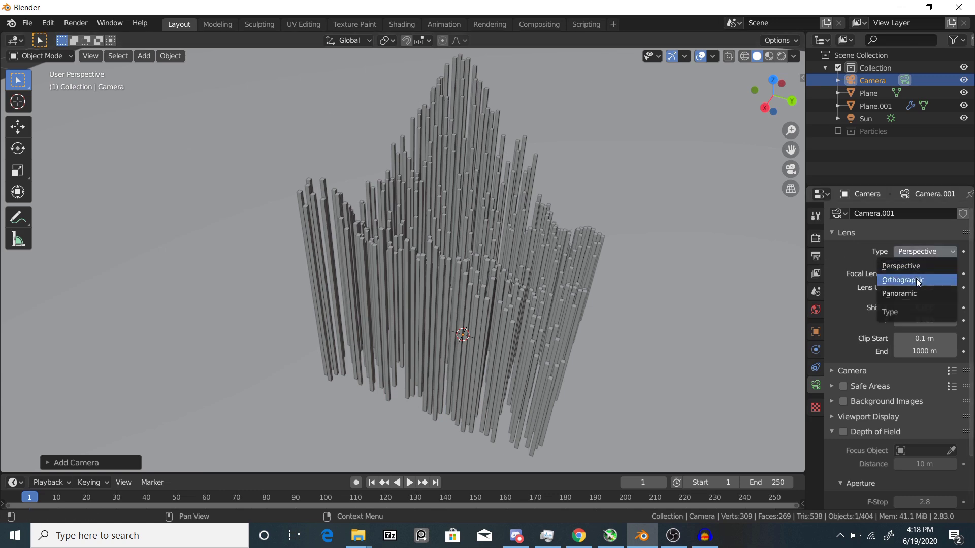
{"action": "left_click", "coordinate": [916, 278]}
{"action": "middle_click_drag", "start_coordinate": [584, 273], "coordinate": [465, 258]}
{"action": "scroll", "coordinate": [458, 258], "scroll_direction": "up", "scroll_amount": 3}
{"action": "scroll", "coordinate": [458, 258], "scroll_direction": "down", "scroll_amount": 3}
{"action": "key", "text": "KP_0"}
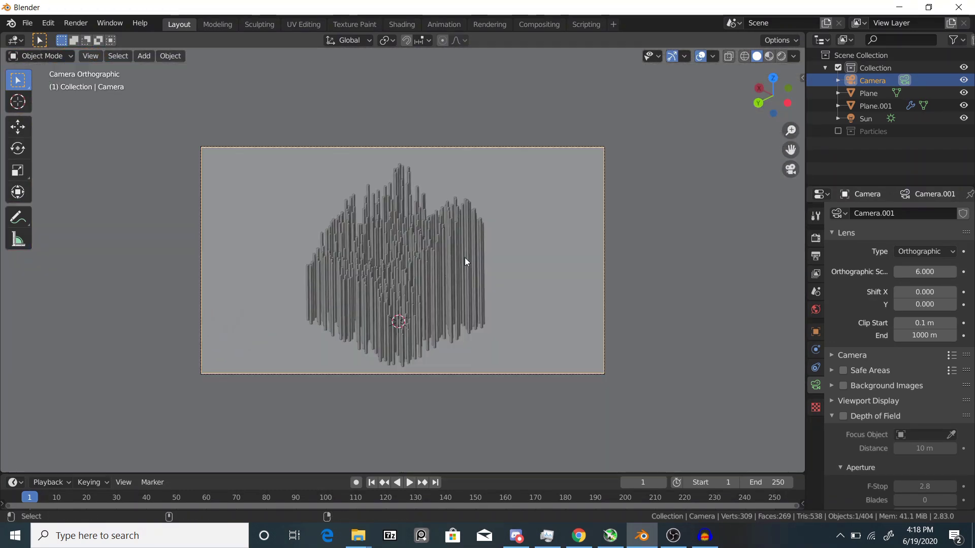
{"action": "key", "text": "Home"}
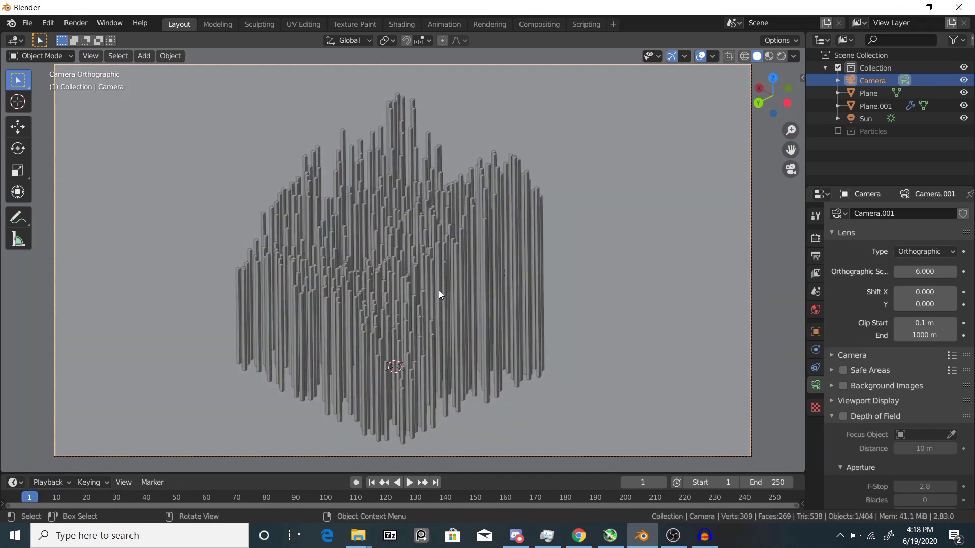
Step: Reposition the camera to centre the bars, set its Orthographic Scale to 5.8, and switch the viewport to Rendered shading
{"action": "key", "text": "g"}
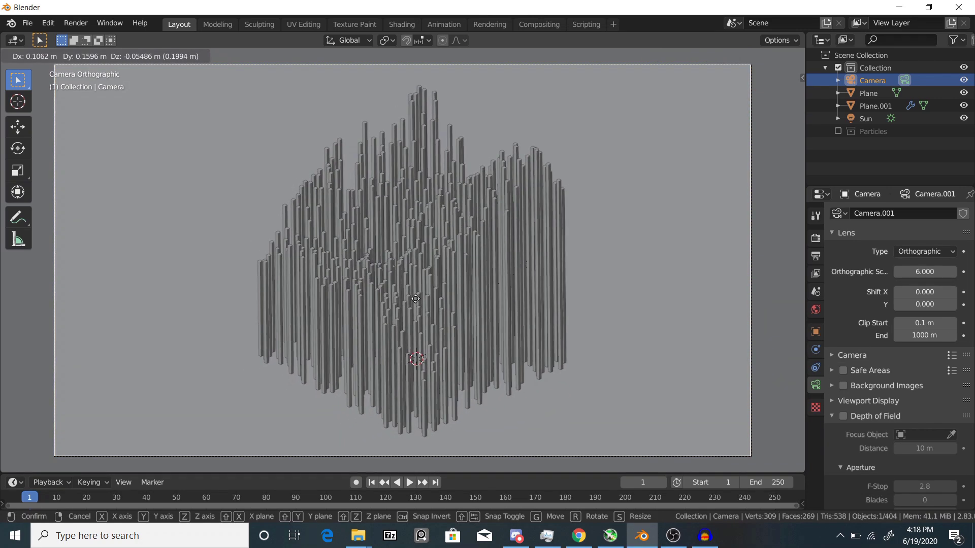
{"action": "left_click", "coordinate": [540, 271]}
{"action": "mouse_move", "coordinate": [937, 270]}
{"action": "left_mouse_down"}
{"action": "mouse_move", "coordinate": [904, 270]}
{"action": "mouse_move", "coordinate": [936, 270]}
{"action": "left_mouse_up"}
{"action": "key", "text": "z"}
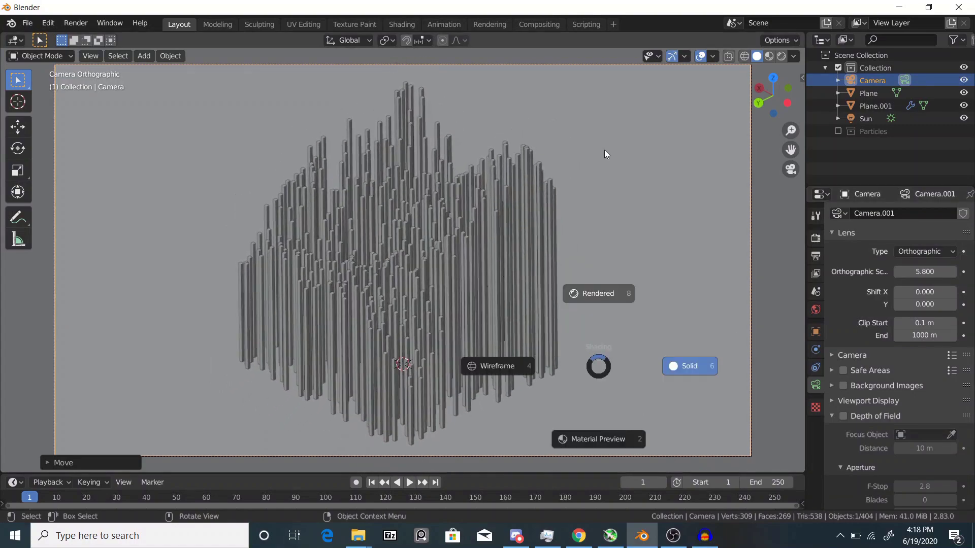
{"action": "left_click", "coordinate": [688, 363]}
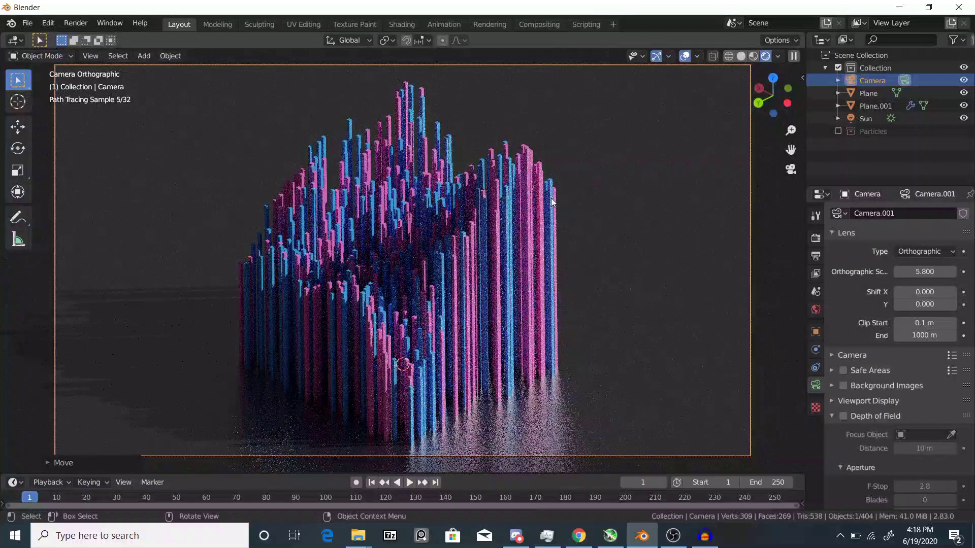
Step: Try rotating the Sun light around the global Z axis while viewing the bars through the camera
{"action": "middle_click_drag", "start_coordinate": [548, 214], "coordinate": [547, 276]}
{"action": "scroll", "coordinate": [537, 246], "scroll_direction": "down", "scroll_amount": 8}
{"action": "left_click", "coordinate": [331, 354]}
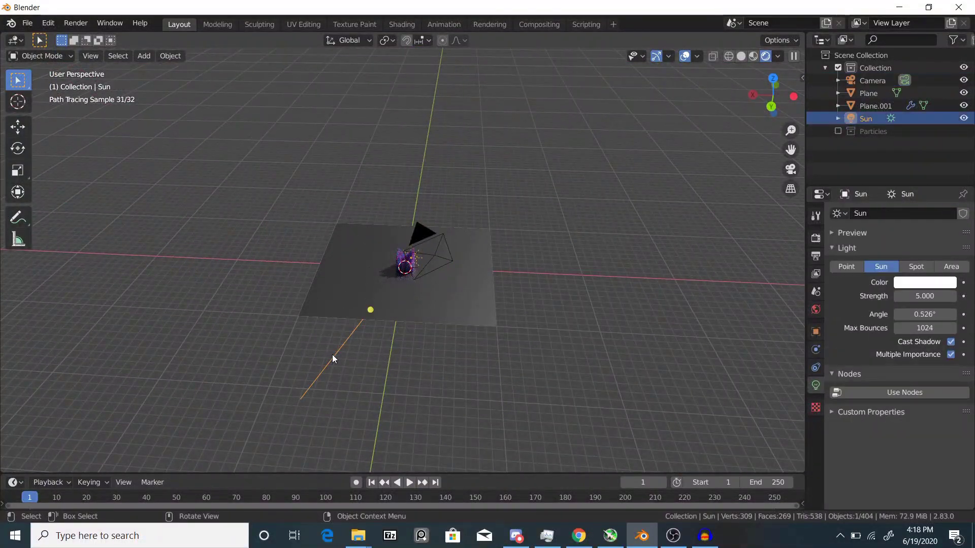
{"action": "scroll", "coordinate": [539, 279], "scroll_direction": "up", "scroll_amount": 4}
{"action": "key", "text": "KP_0"}
{"action": "key", "text": "r"}
{"action": "key", "text": "z"}
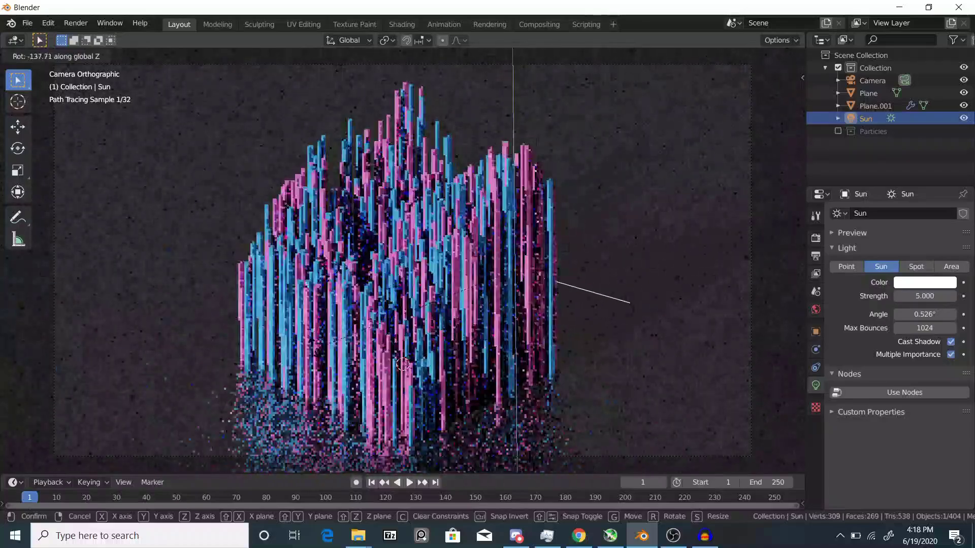
{"action": "left_click", "coordinate": [631, 304]}
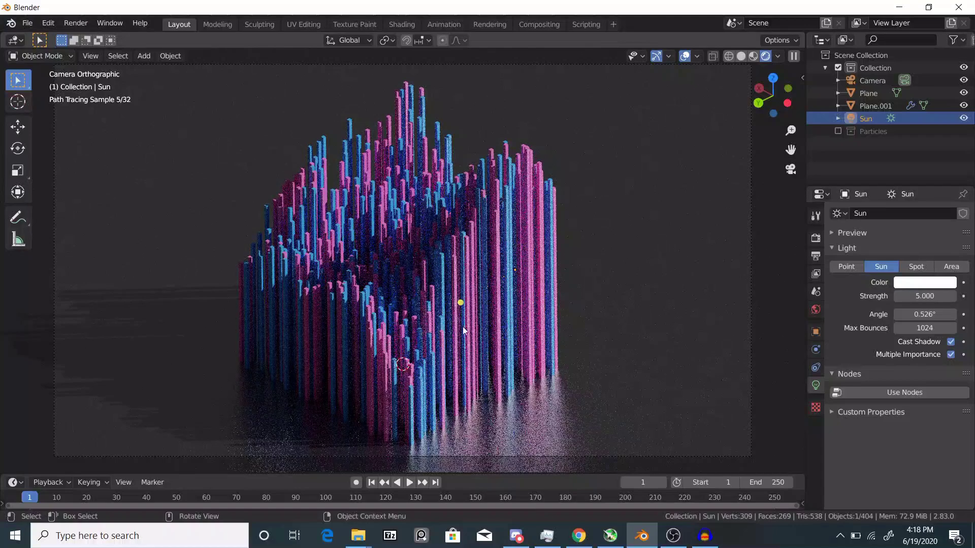
Step: Add an area light to the scene
{"action": "middle_click_drag", "start_coordinate": [463, 327], "coordinate": [449, 369]}
{"action": "scroll", "coordinate": [443, 312], "scroll_direction": "down", "scroll_amount": 9}
{"action": "middle_click_drag", "start_coordinate": [443, 312], "coordinate": [458, 226]}
{"action": "scroll", "coordinate": [593, 266], "scroll_direction": "up", "scroll_amount": 5}
{"action": "key", "text": "shift+a"}
{"action": "middle_click_drag", "start_coordinate": [614, 237], "coordinate": [536, 239]}
{"action": "key", "text": "shift+a"}
{"action": "mouse_move", "coordinate": [535, 239]}
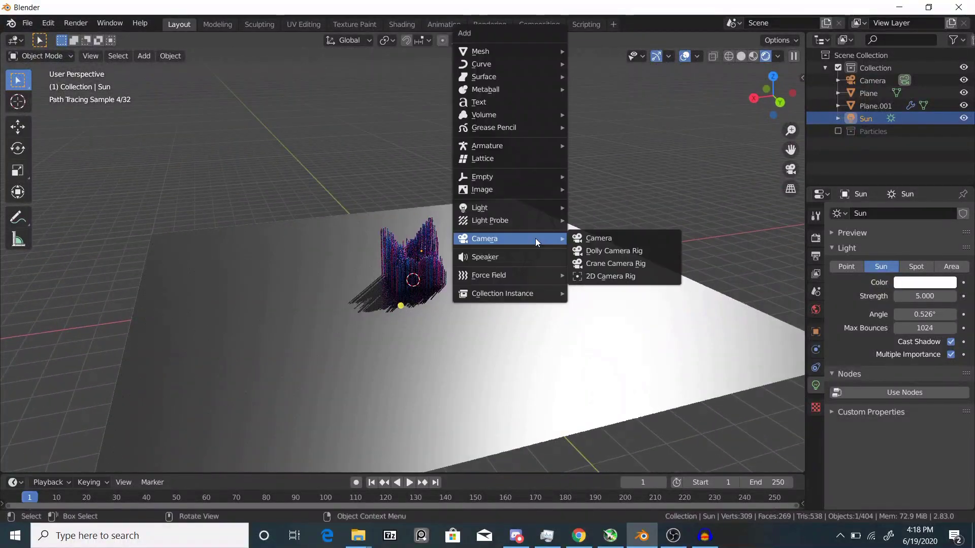
{"action": "mouse_move", "coordinate": [556, 207]}
{"action": "left_click", "coordinate": [606, 256]}
Step: Move the area light above and to one side of the bars and tilt it toward them
{"action": "middle_click_drag", "start_coordinate": [605, 256], "coordinate": [507, 264]}
{"action": "key", "text": "g"}
{"action": "left_click", "coordinate": [447, 188]}
{"action": "key", "text": "r"}
{"action": "key", "text": "r"}
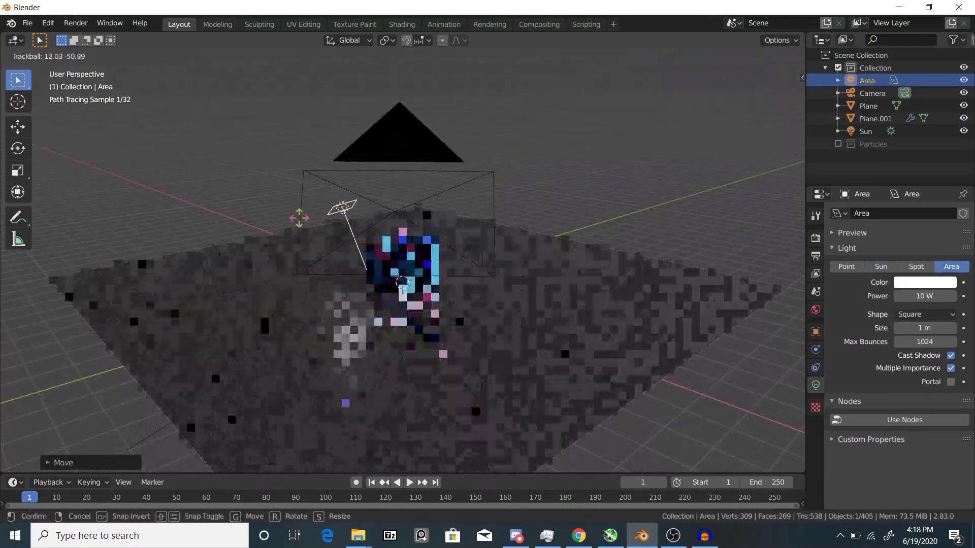
{"action": "left_click", "coordinate": [259, 230]}
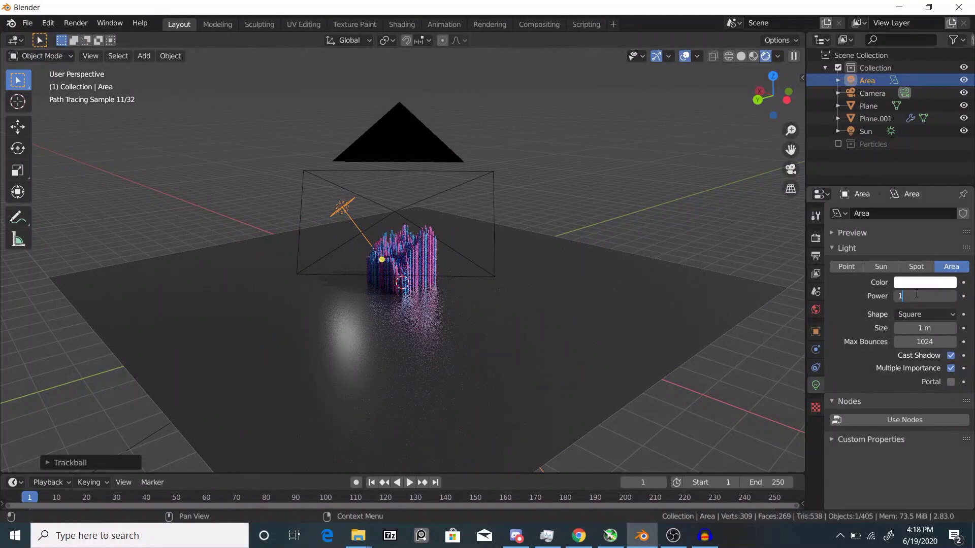
Step: Set the area light's power to 100 W and its colour to bright blue, and check it in the camera view
{"action": "key", "text": "Return"}
{"action": "left_click", "coordinate": [939, 283]}
{"action": "left_click_drag", "start_coordinate": [903, 139], "coordinate": [906, 119]}
{"action": "key", "text": "KP_0"}
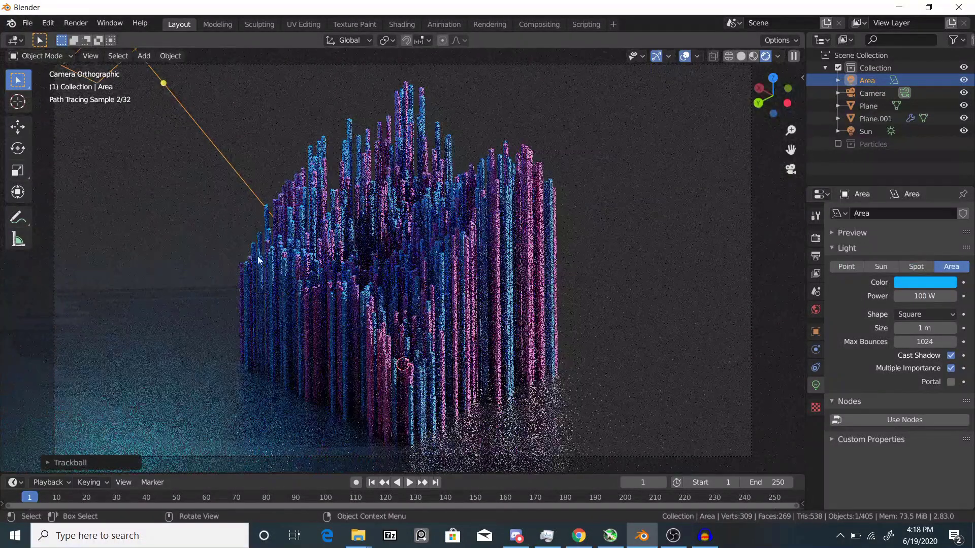
Step: Duplicate the blue area light in top view, rotate the copy toward the bars and place it on another side of them
{"action": "key", "text": "KP_7"}
{"action": "key", "text": "shift+d"}
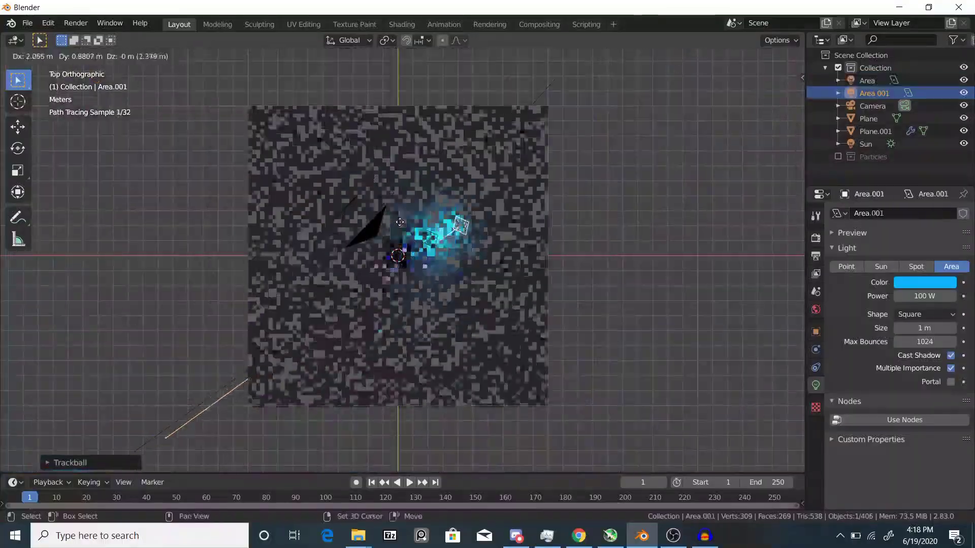
{"action": "key", "text": "r"}
{"action": "left_click", "coordinate": [494, 355]}
{"action": "key", "text": "g"}
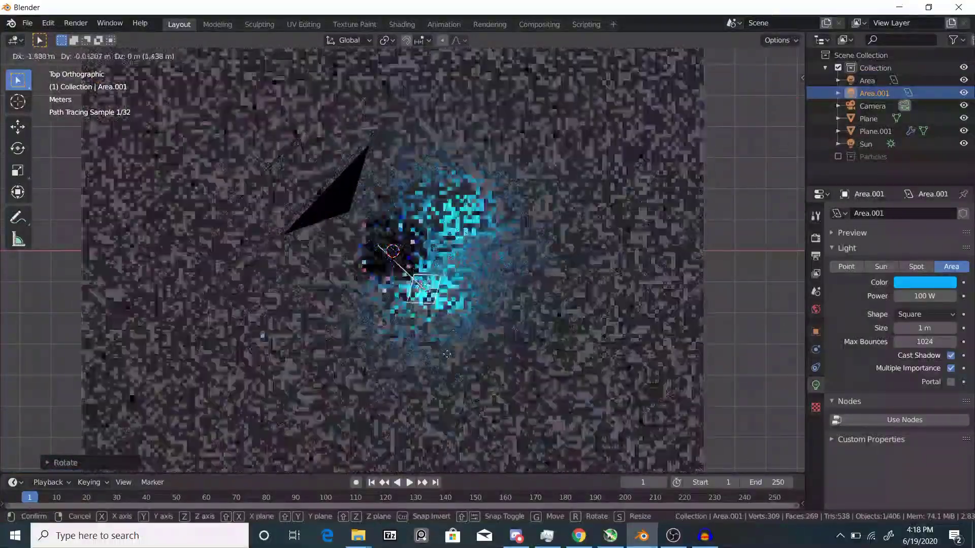
{"action": "left_click", "coordinate": [443, 348]}
Step: Lower the duplicated area light beside the bars and rotate it to shine on them almost horizontally
{"action": "middle_click_drag", "start_coordinate": [443, 348], "coordinate": [505, 232]}
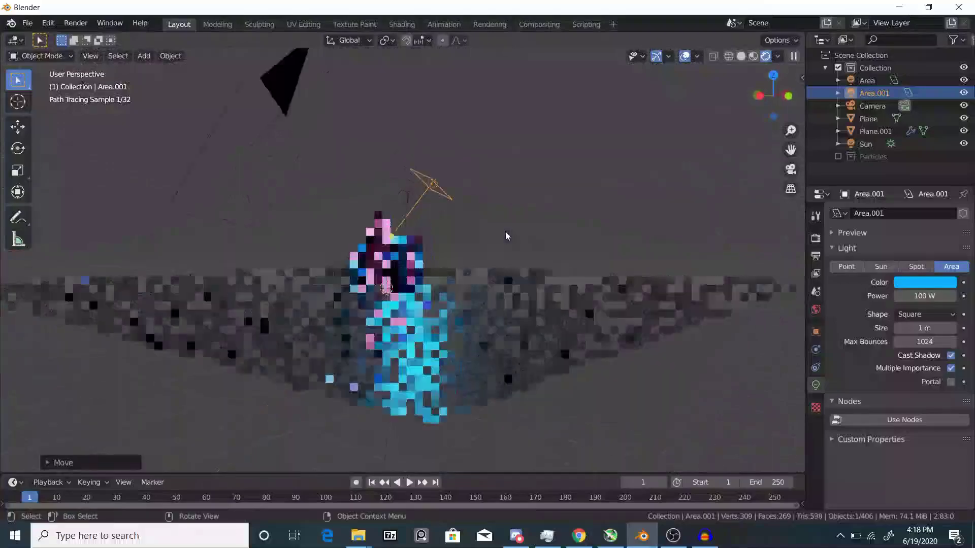
{"action": "scroll", "coordinate": [505, 232], "scroll_direction": "up", "scroll_amount": 3}
{"action": "key", "text": "g"}
{"action": "left_click", "coordinate": [589, 304]}
{"action": "key", "text": "r"}
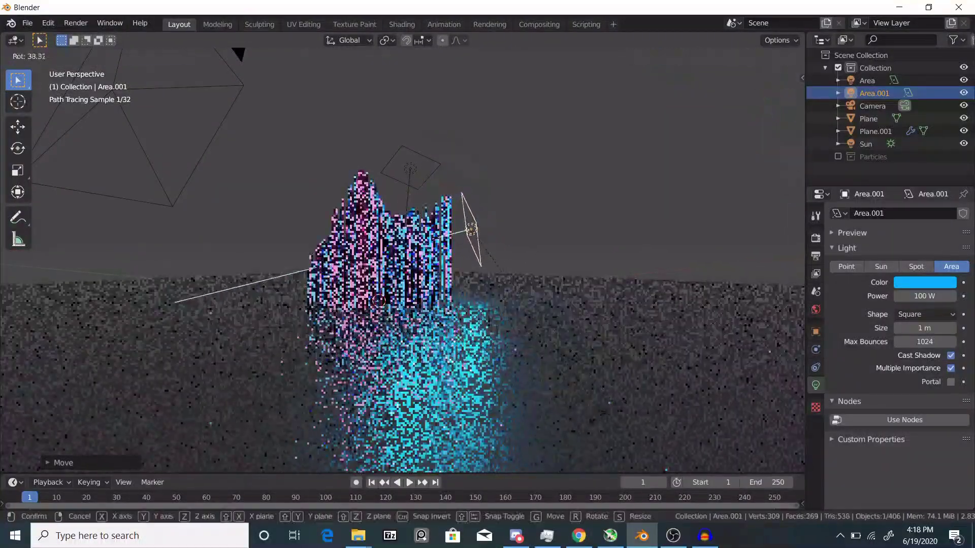
{"action": "left_click", "coordinate": [572, 433]}
{"action": "key", "text": "g"}
{"action": "left_click", "coordinate": [591, 455]}
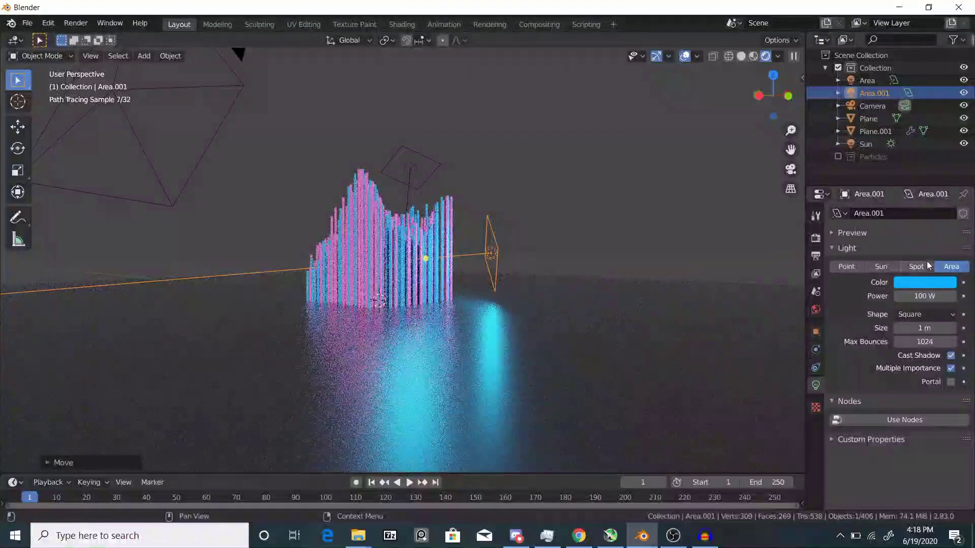
Step: Change the duplicated area light's colour to magenta pink and set its power to 500 W
{"action": "left_click", "coordinate": [922, 283]}
{"action": "left_click", "coordinate": [924, 195]}
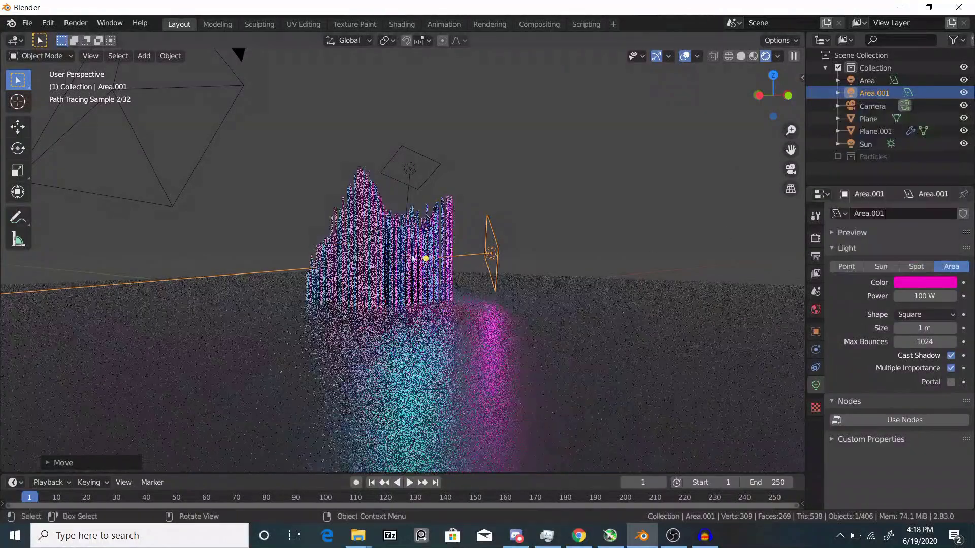
{"action": "key", "text": "KP_0"}
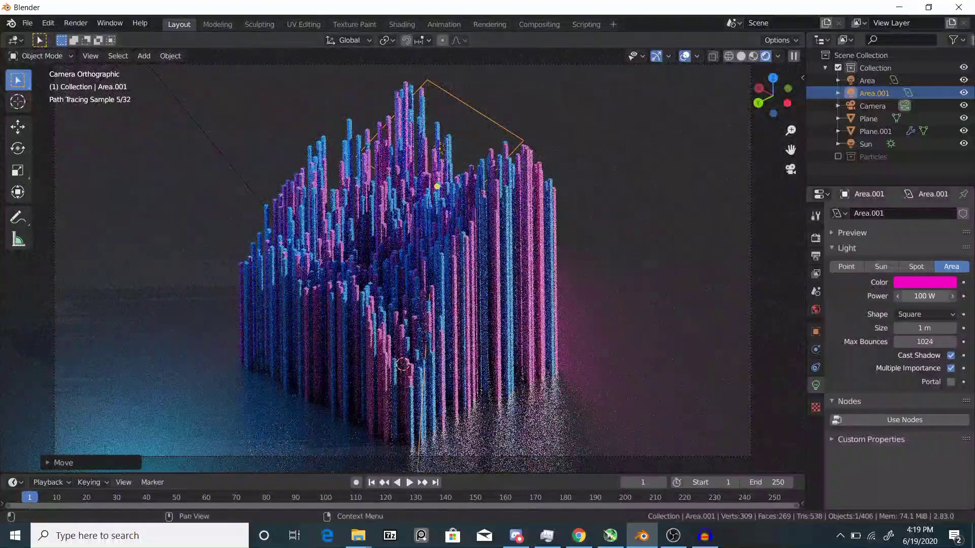
{"action": "type", "text": "500"}
{"action": "key", "text": "Return"}
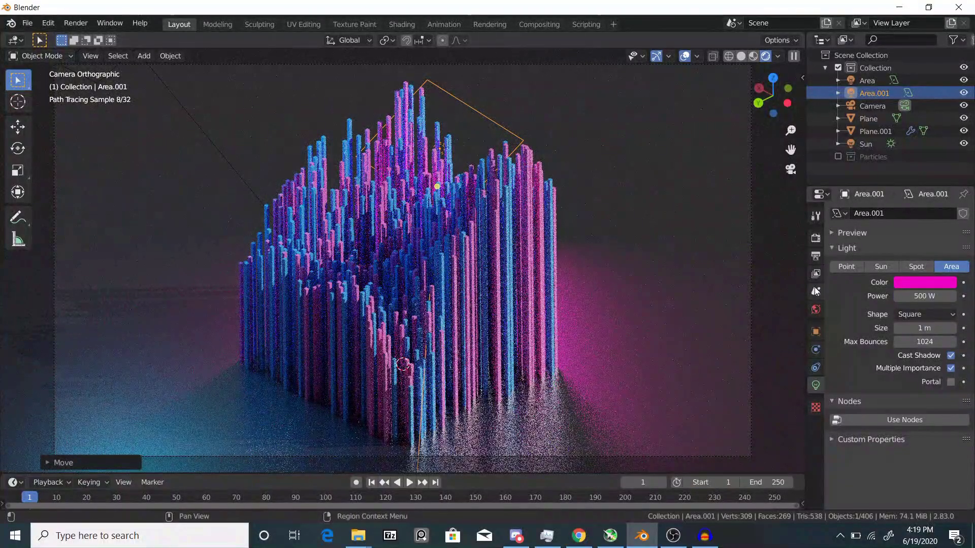
Step: Set the World background colour to black
{"action": "left_click", "coordinate": [816, 309]}
{"action": "left_click", "coordinate": [919, 289]}
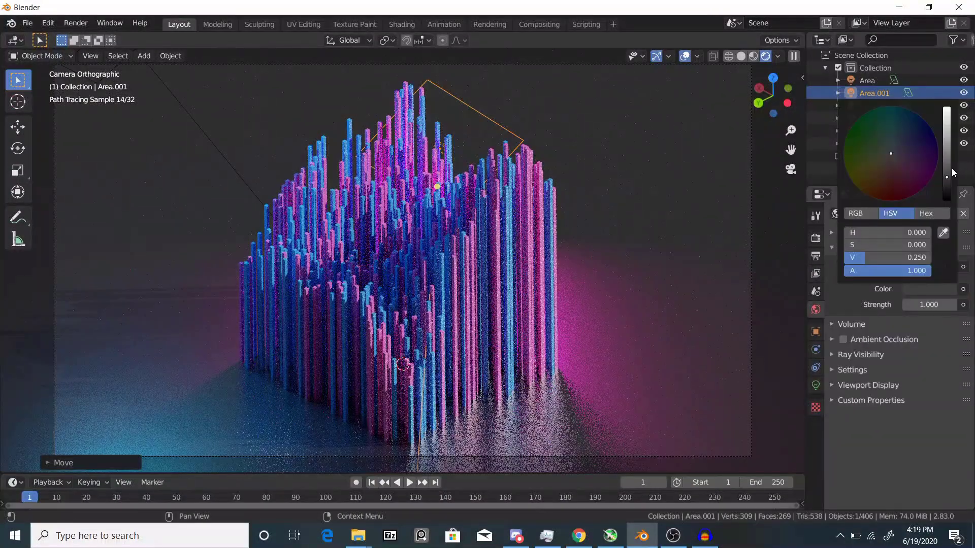
{"action": "left_click_drag", "start_coordinate": [884, 258], "coordinate": [845, 258]}
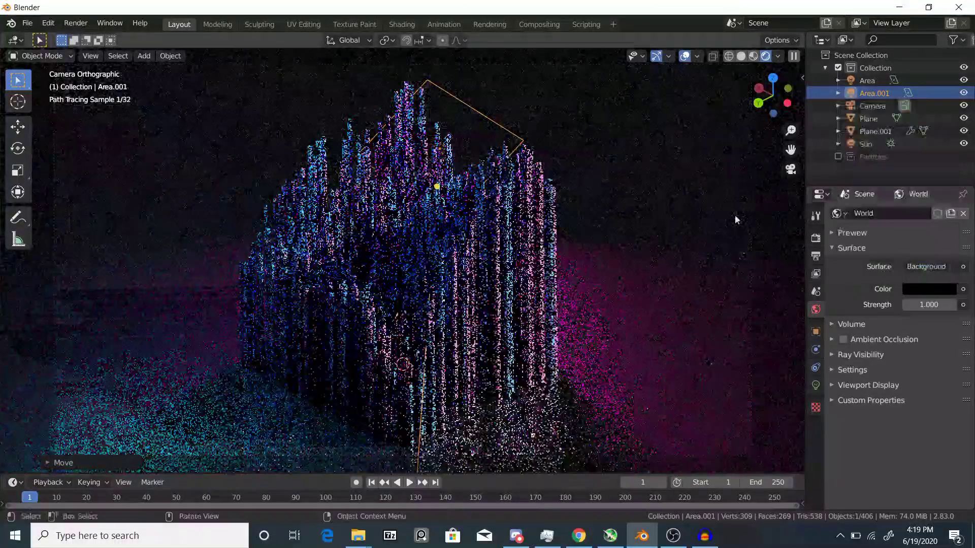
Step: Select the camera and enable its Depth of Field
{"action": "left_click", "coordinate": [754, 221]}
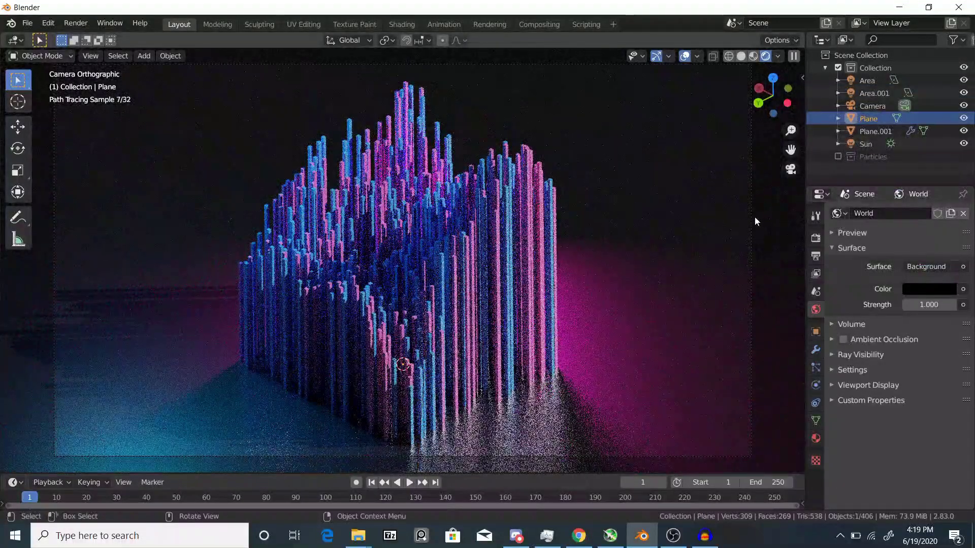
{"action": "left_click", "coordinate": [751, 215]}
{"action": "left_click", "coordinate": [815, 383]}
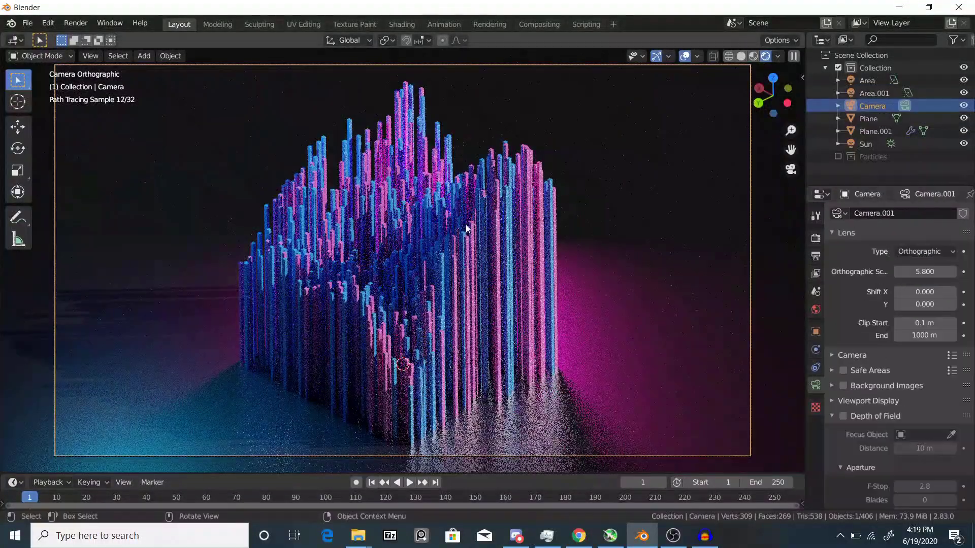
{"action": "middle_click_drag", "start_coordinate": [655, 284], "coordinate": [589, 264]}
{"action": "left_click", "coordinate": [843, 415]}
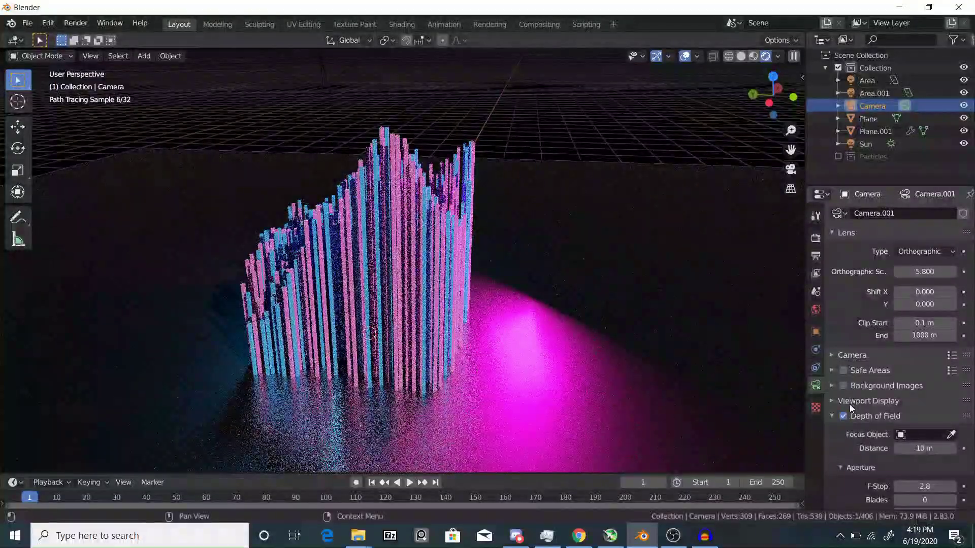
Step: Turn on the camera's Limits display and locate its focus point below the floor
{"action": "left_click", "coordinate": [861, 402]}
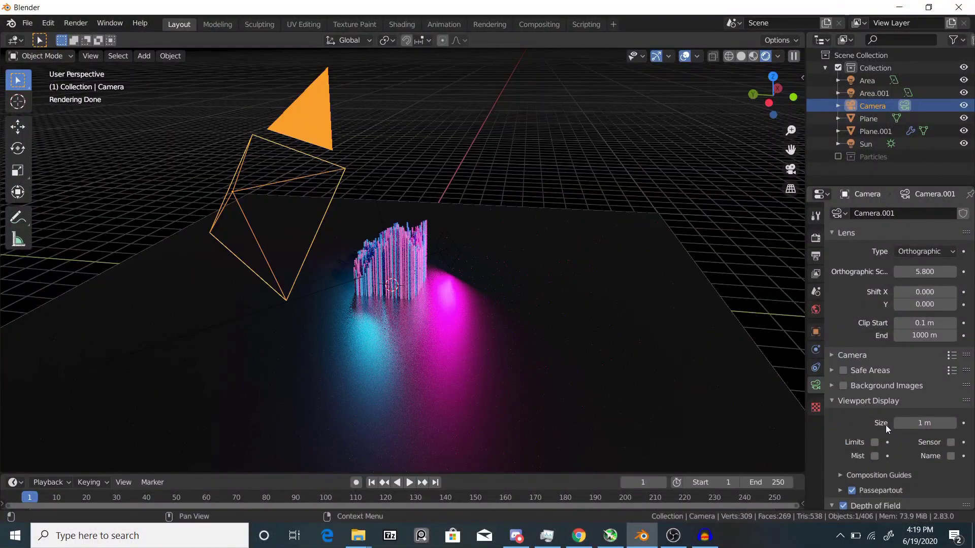
{"action": "scroll", "coordinate": [483, 323], "scroll_direction": "down", "scroll_amount": 5}
{"action": "middle_click_drag", "start_coordinate": [483, 323], "coordinate": [474, 254]}
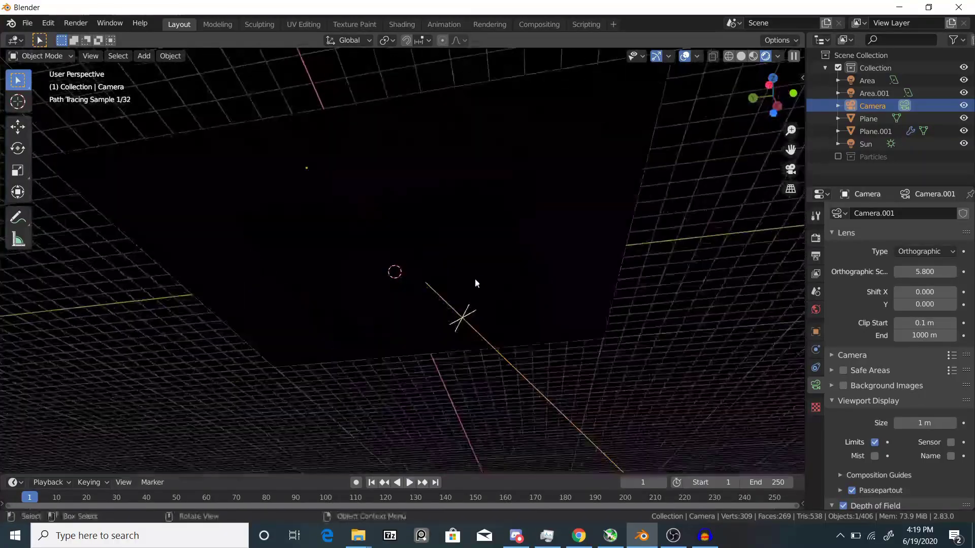
{"action": "scroll", "coordinate": [500, 352], "scroll_direction": "up", "scroll_amount": 3}
{"action": "middle_click_drag", "start_coordinate": [504, 355], "coordinate": [566, 356]}
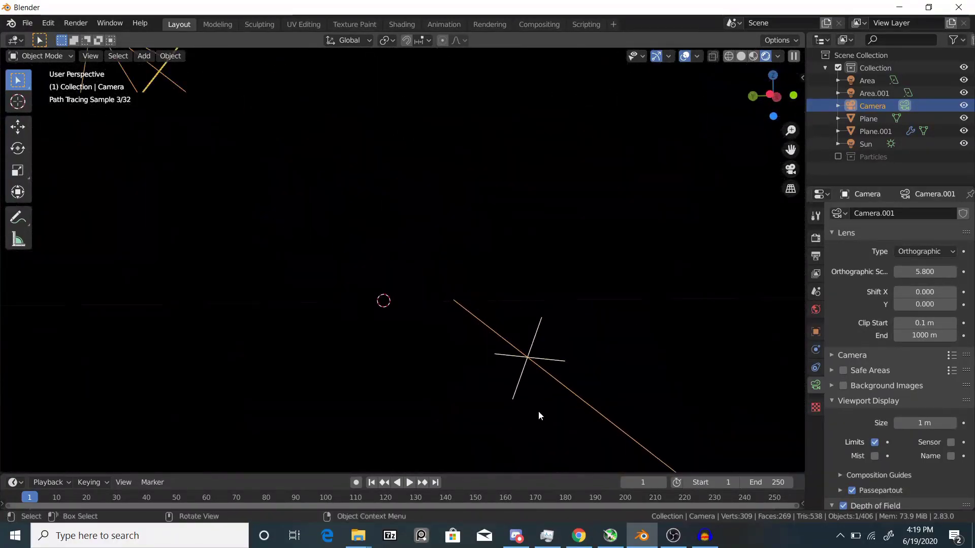
Step: Set the camera's focus distance to 5.2 m and raise its aperture F-Stop to reduce the blur in the camera view
{"action": "scroll", "coordinate": [584, 363], "scroll_direction": "down", "scroll_amount": 5}
{"action": "scroll", "coordinate": [914, 432], "scroll_direction": "down", "scroll_amount": 5}
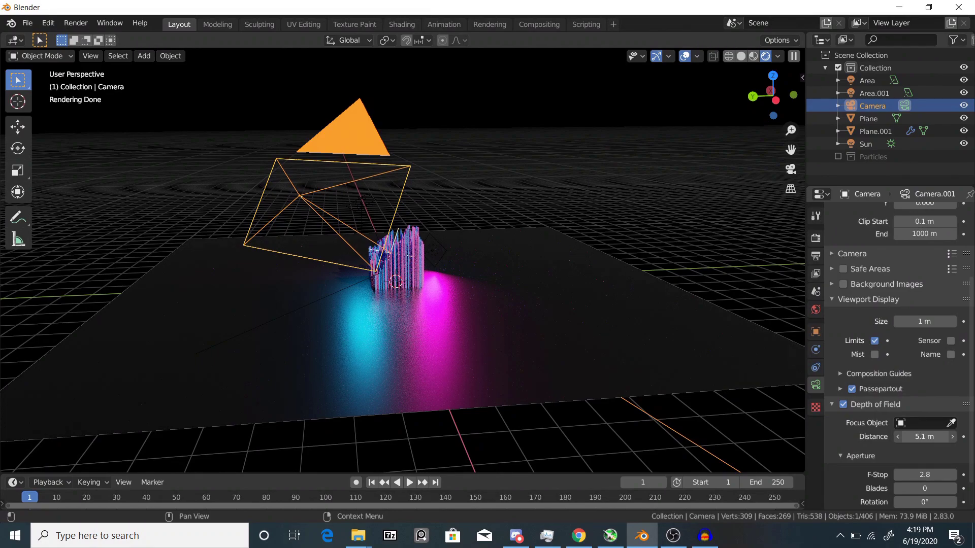
{"action": "key", "text": "KP_0"}
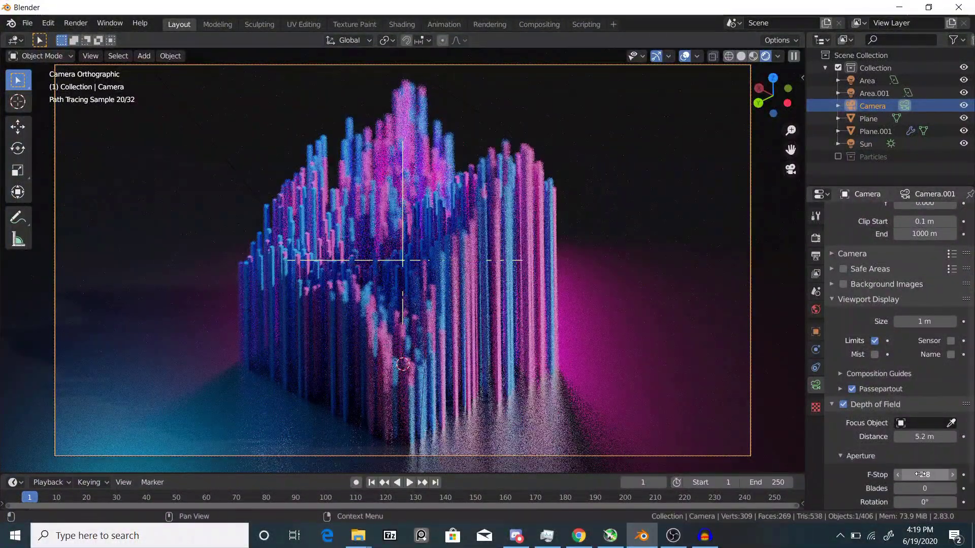
{"action": "key", "text": "Return"}
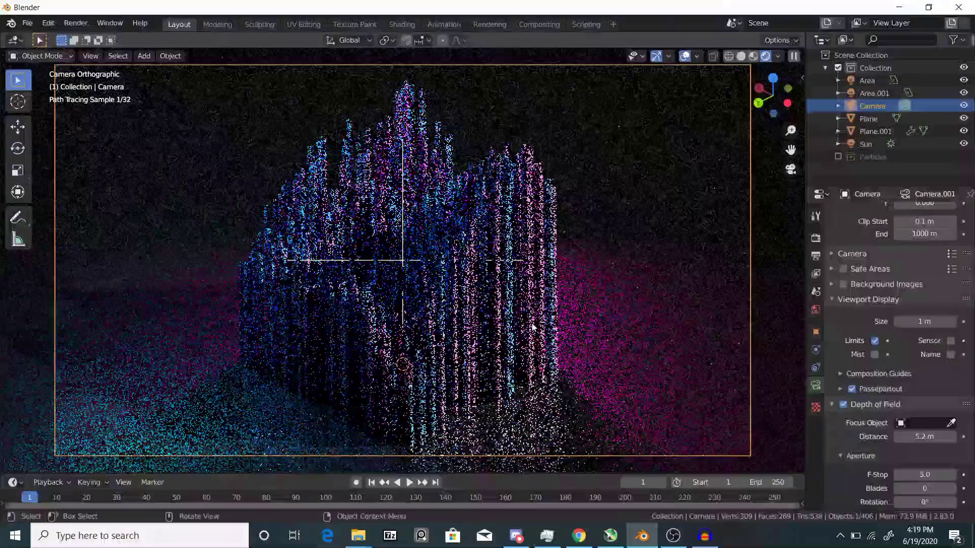